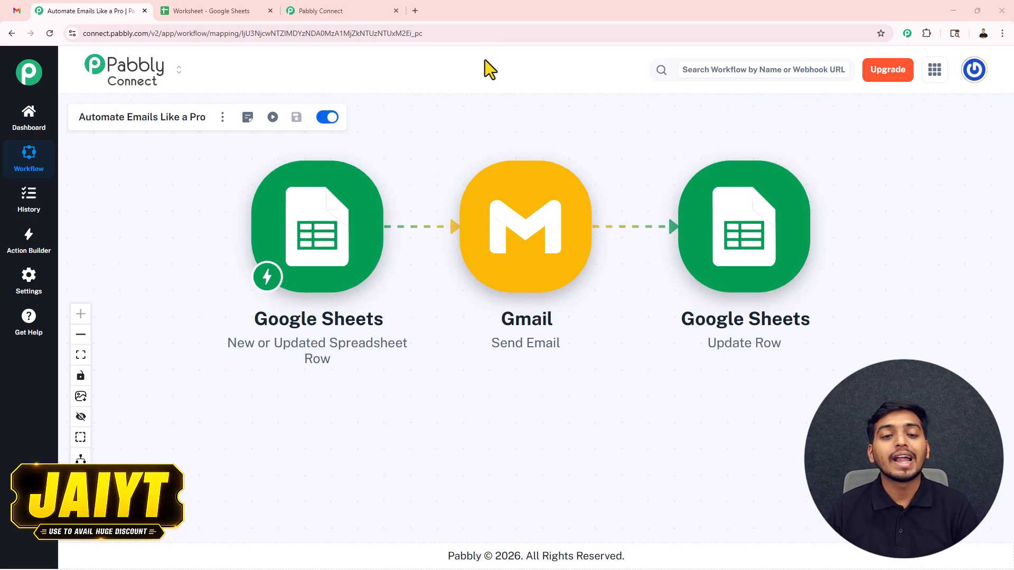
In the Google Sheets worksheet, add a dummy lead in row 4 with name, email, program Digital Marketing and status New
{"action": "mouse_move", "coordinate": [472, 221]}
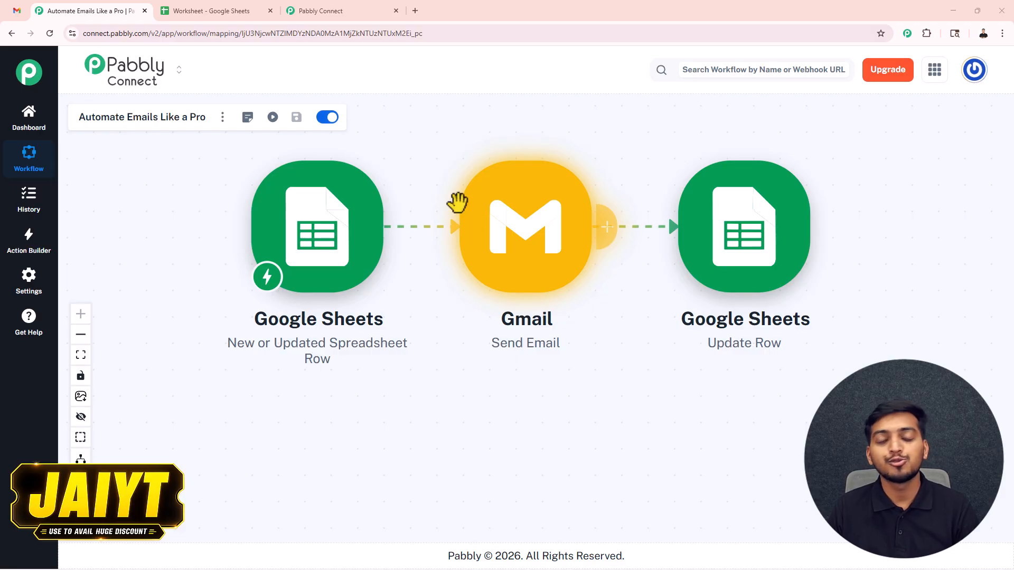
{"action": "left_click", "coordinate": [226, 11]}
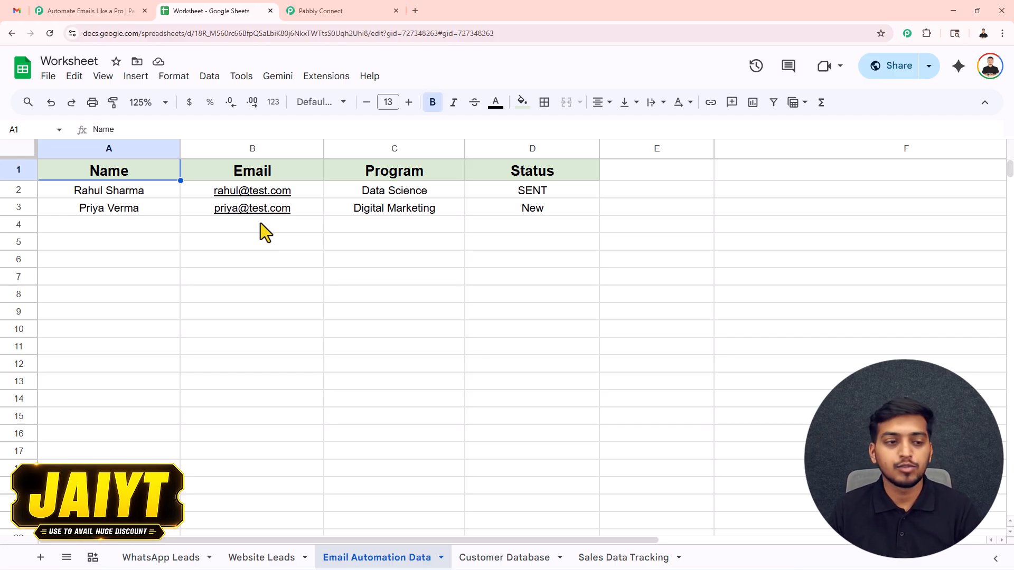
{"action": "left_click", "coordinate": [110, 227]}
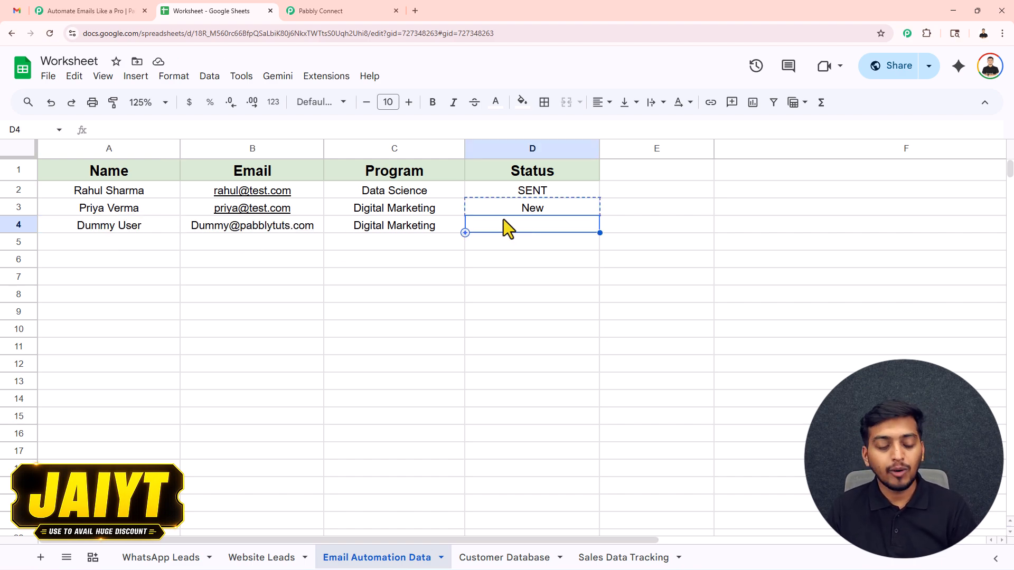
{"action": "type", "text": "New"}
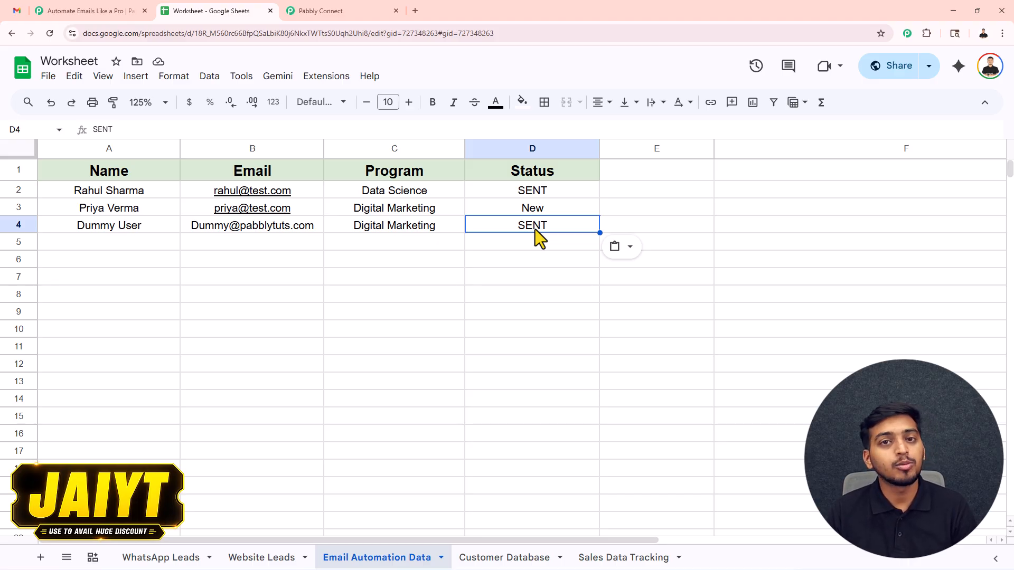
Switch to Gmail, refresh the Sent folder and open the "Welcome to Digital Marketing at NextGen" email
{"action": "left_click", "coordinate": [17, 12]}
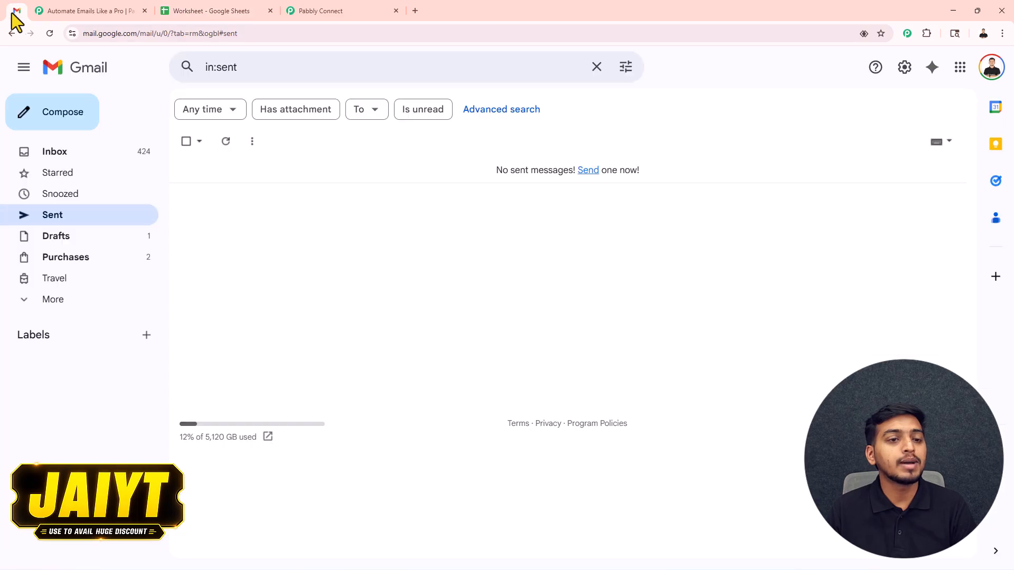
{"action": "left_click", "coordinate": [225, 141]}
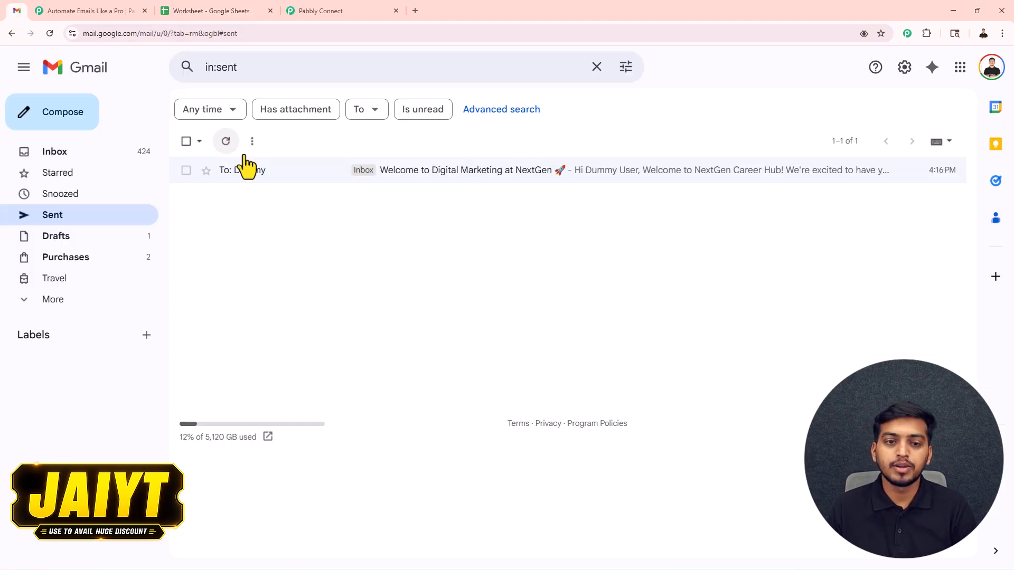
{"action": "left_click", "coordinate": [354, 182]}
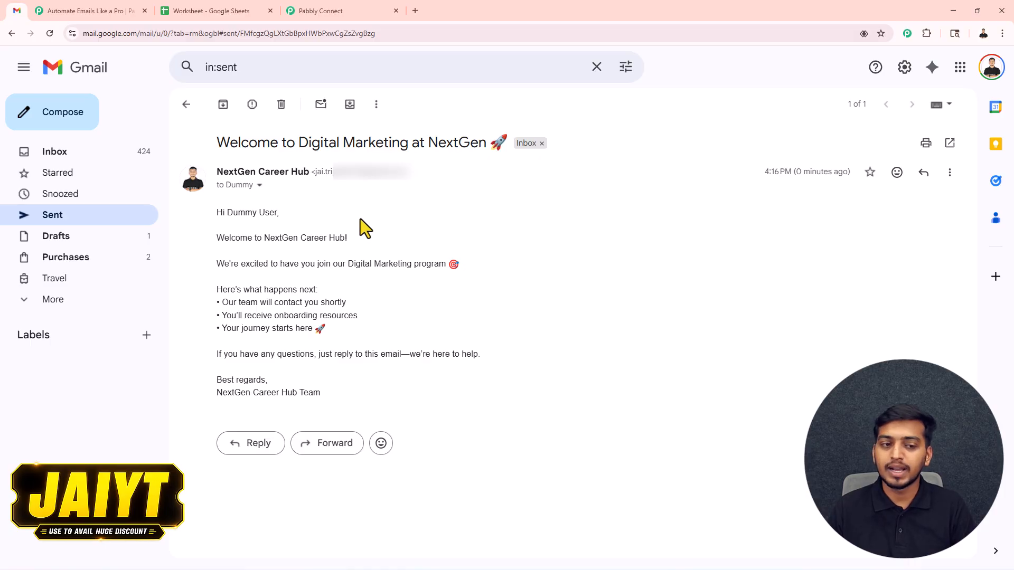
{"action": "left_click", "coordinate": [93, 8]}
{"action": "left_click_drag", "start_coordinate": [459, 140], "coordinate": [437, 140]}
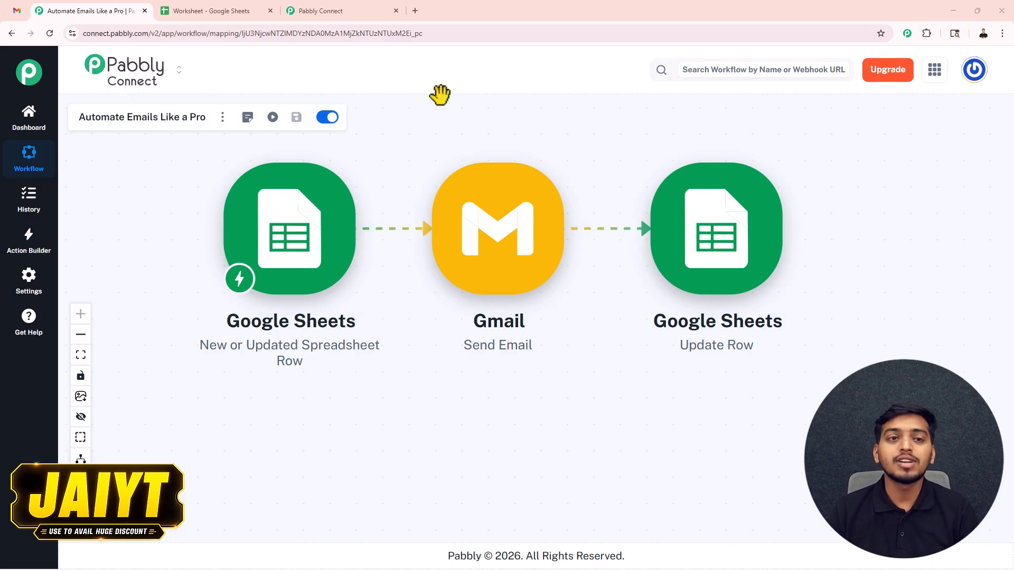
In the empty Pabbly Connect workflow, add a Google Sheets trigger with the event New or Updated Spreadsheet Row
{"action": "left_click", "coordinate": [342, 15]}
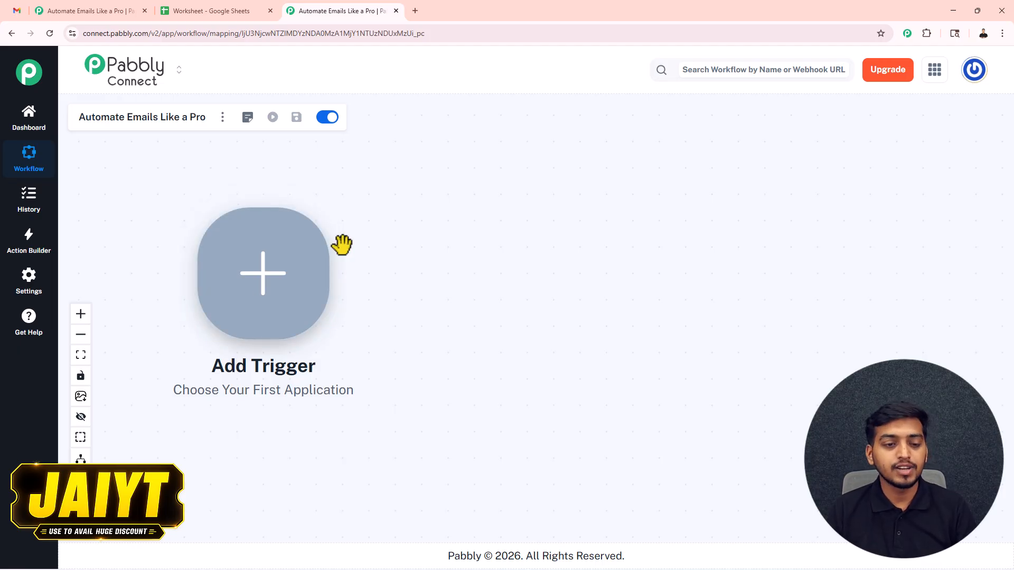
{"action": "left_click", "coordinate": [265, 283]}
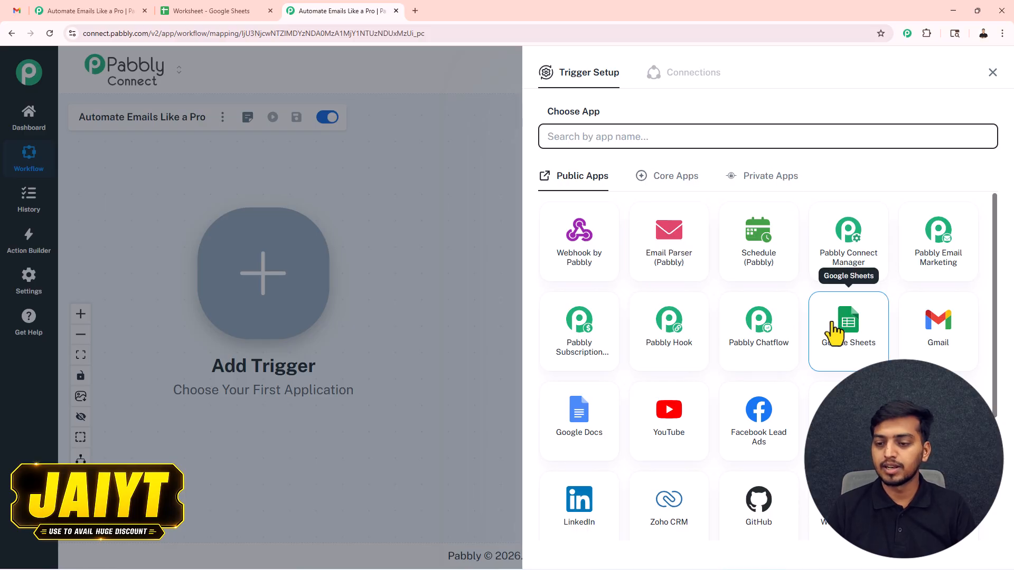
{"action": "left_click", "coordinate": [834, 323]}
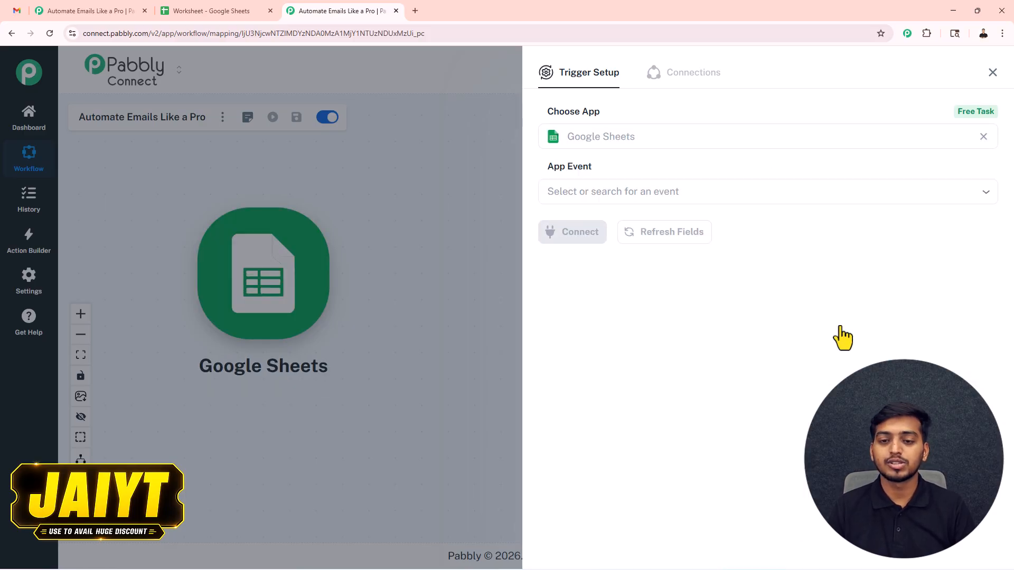
{"action": "left_click", "coordinate": [600, 191]}
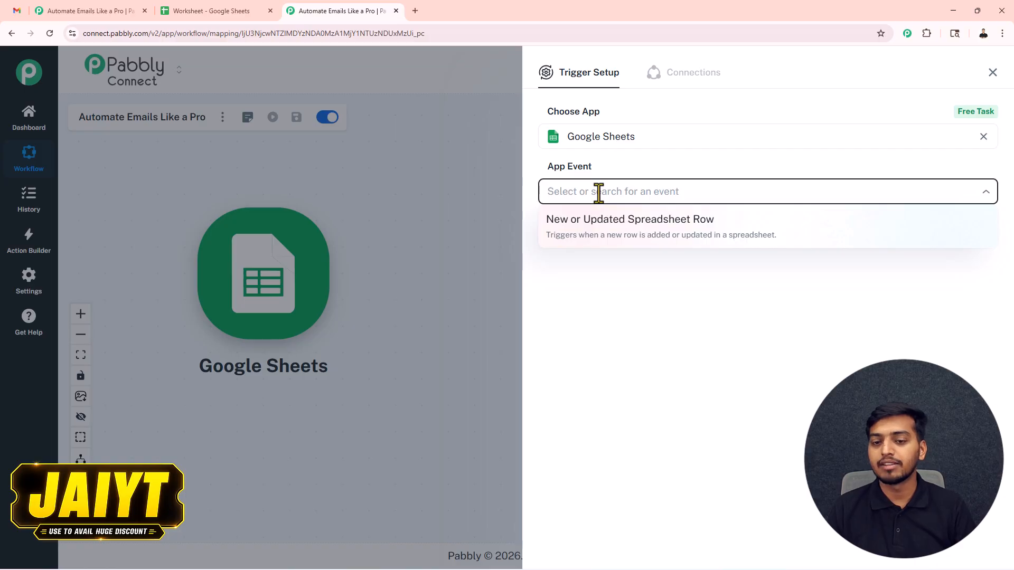
{"action": "left_click", "coordinate": [653, 229]}
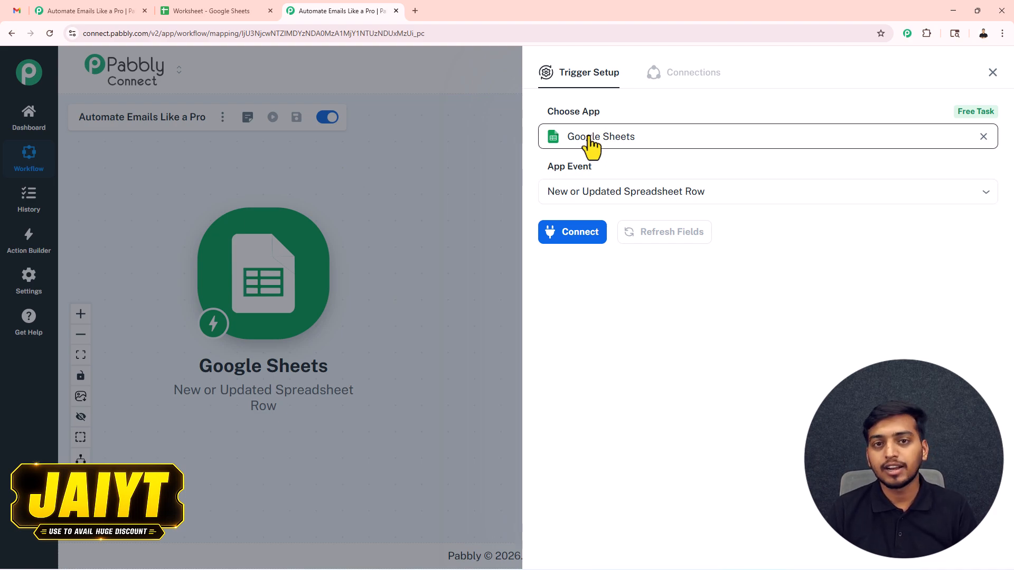
Connect the Google Sheets trigger, copy its webhook URL and review the webhook setup instructions
{"action": "left_click", "coordinate": [565, 244]}
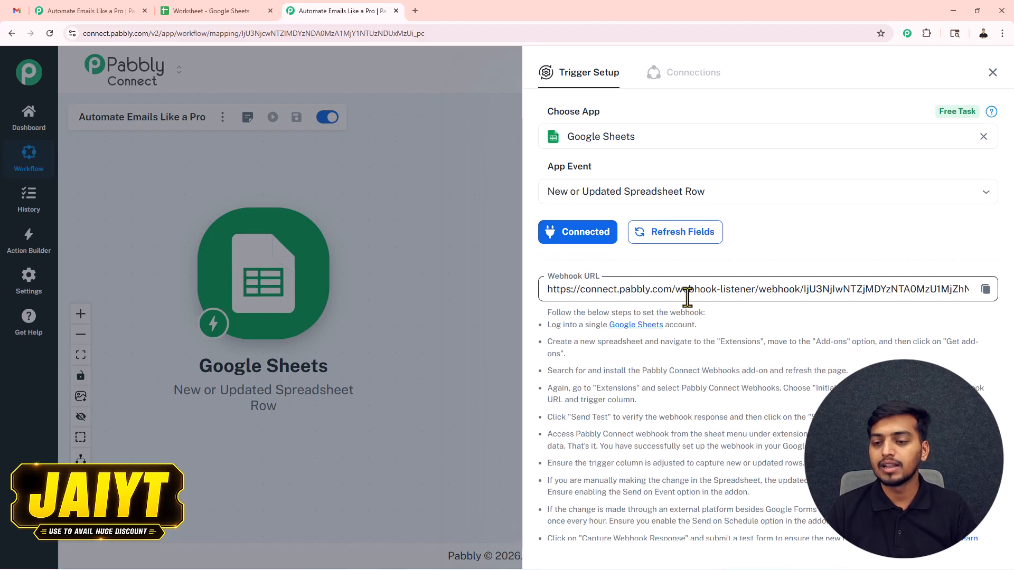
{"action": "left_click", "coordinate": [998, 290]}
{"action": "scroll", "coordinate": [837, 266], "scroll_direction": "down", "scroll_amount": 3}
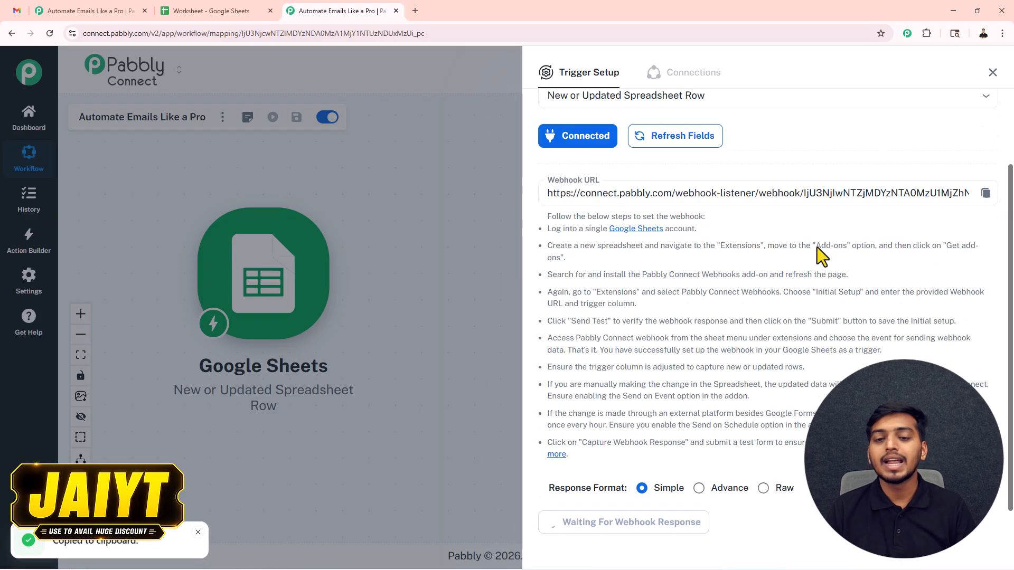
{"action": "left_click_drag", "start_coordinate": [547, 181], "coordinate": [722, 382]}
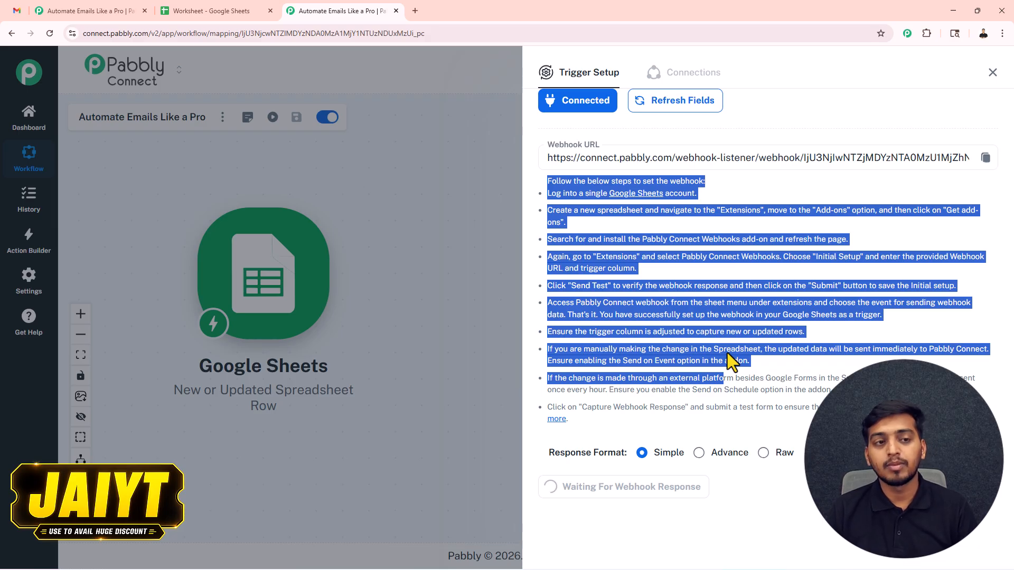
In Google Sheets, look up the Pabbly Connect Webhooks add-on in the Google Workspace Marketplace, then close the marketplace
{"action": "left_click", "coordinate": [236, 17]}
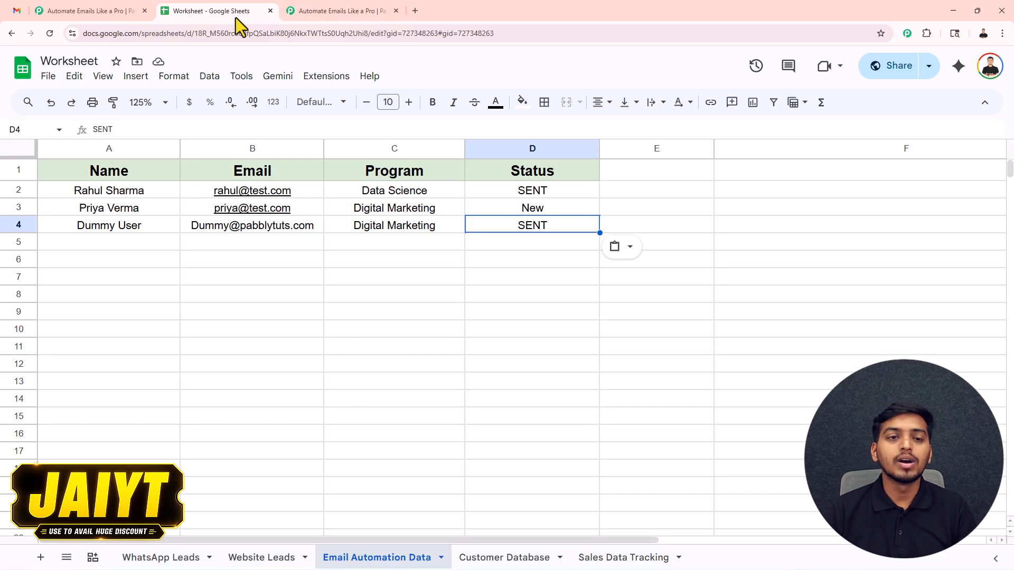
{"action": "left_click", "coordinate": [323, 79]}
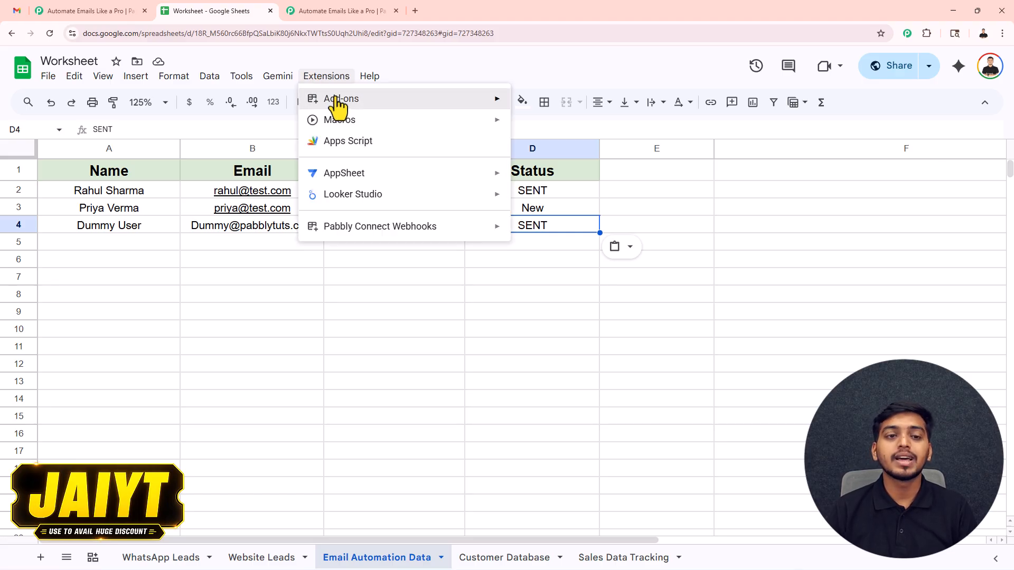
{"action": "mouse_move", "coordinate": [338, 101]}
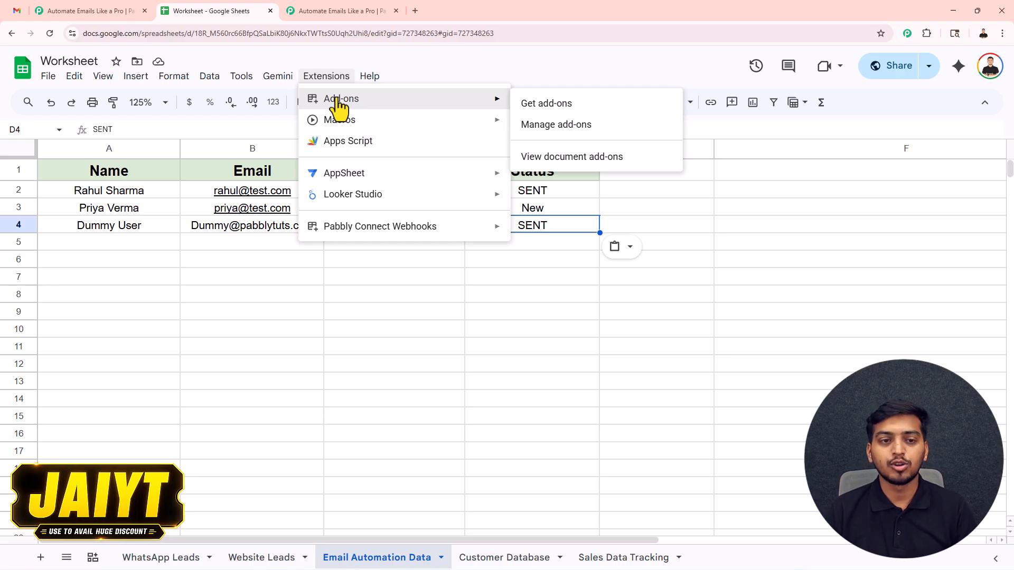
{"action": "left_click", "coordinate": [532, 104]}
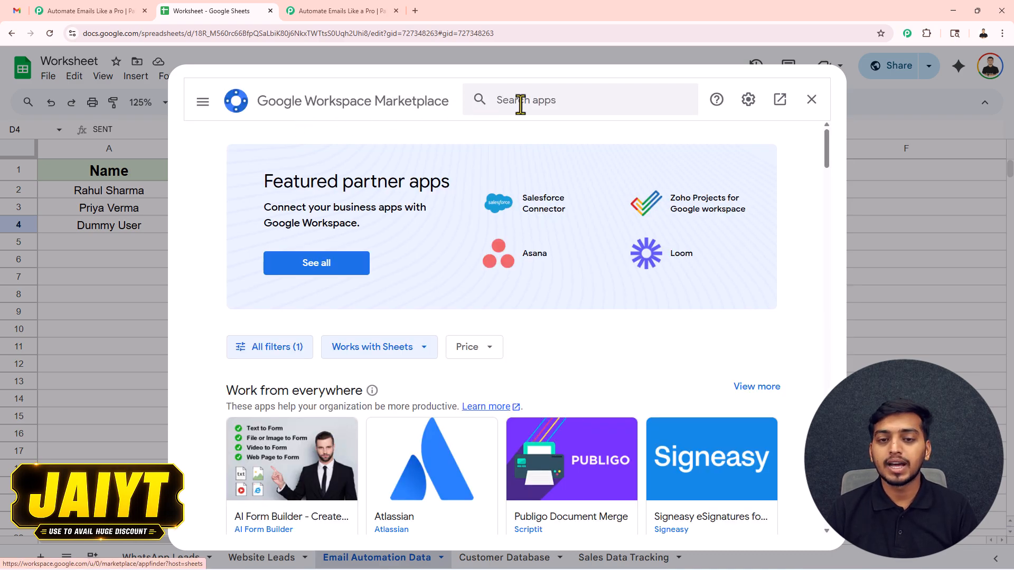
{"action": "left_click", "coordinate": [520, 103]}
{"action": "type", "text": "web"}
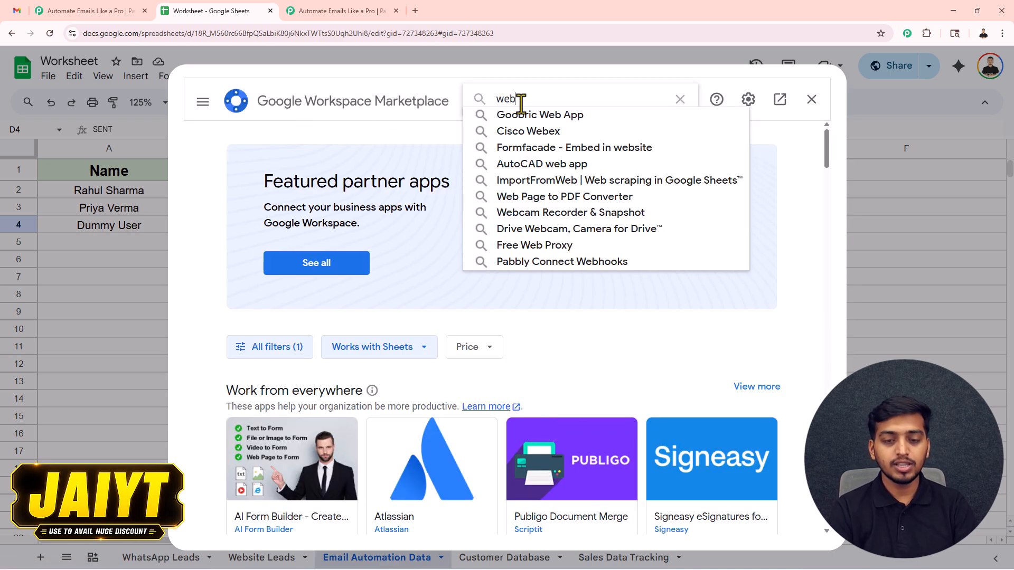
{"action": "type", "text": "h"}
{"action": "left_click", "coordinate": [553, 116]}
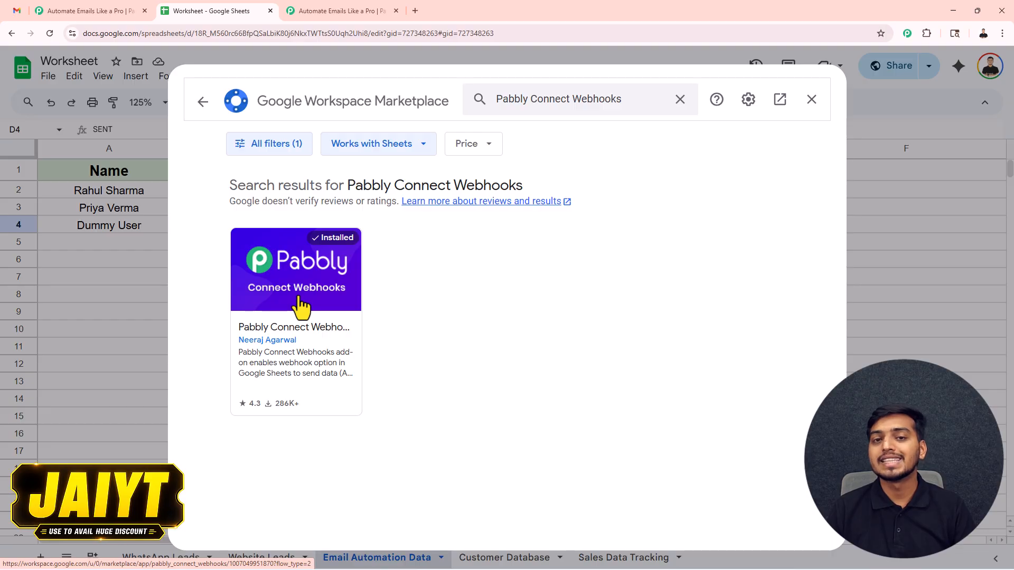
{"action": "left_click", "coordinate": [812, 99]}
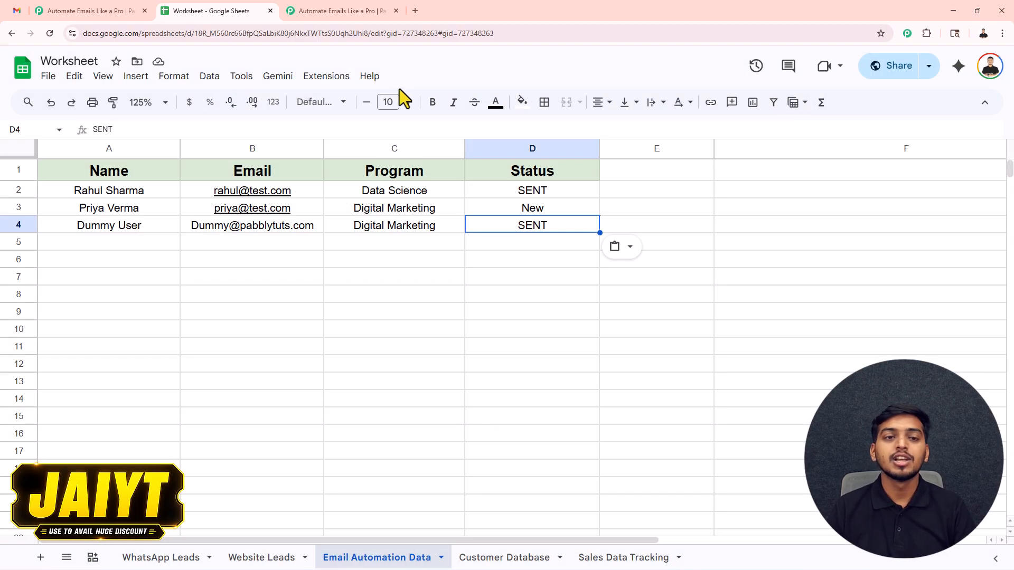
In the Pabbly Connect Webhooks initial setup, enter the copied webhook URL and set the trigger column to D
{"action": "left_click", "coordinate": [325, 80]}
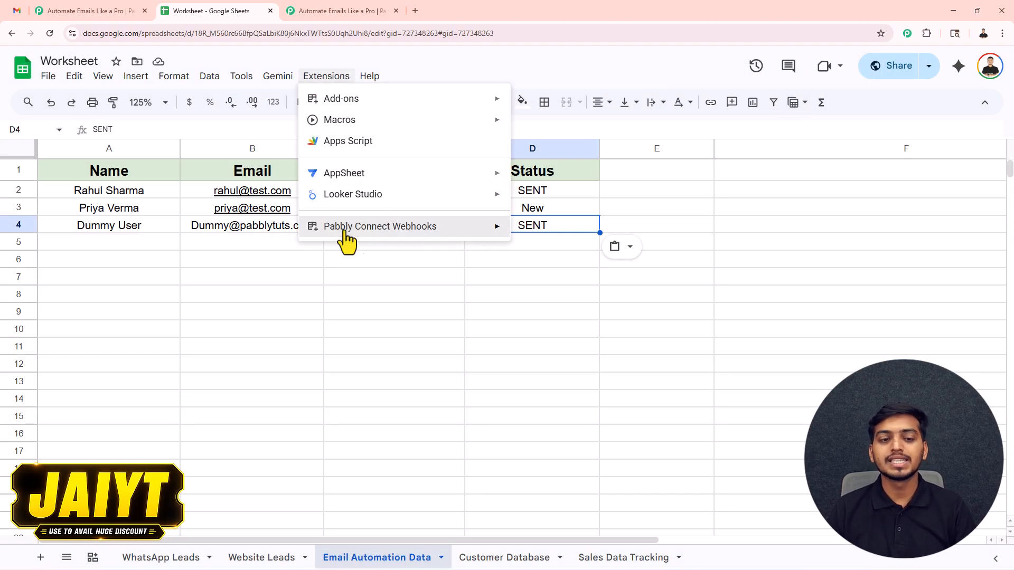
{"action": "mouse_move", "coordinate": [335, 233]}
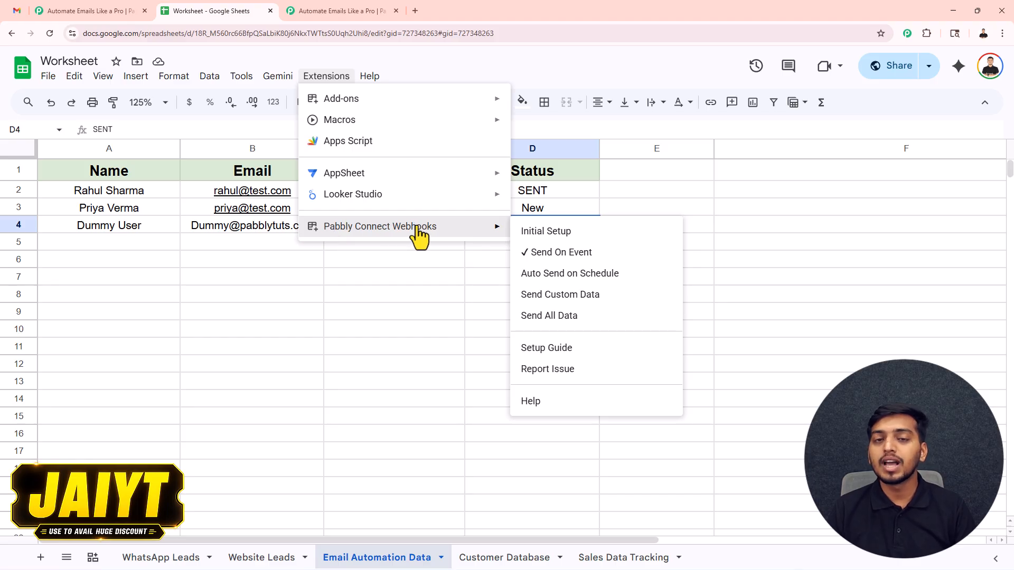
{"action": "left_click", "coordinate": [530, 232]}
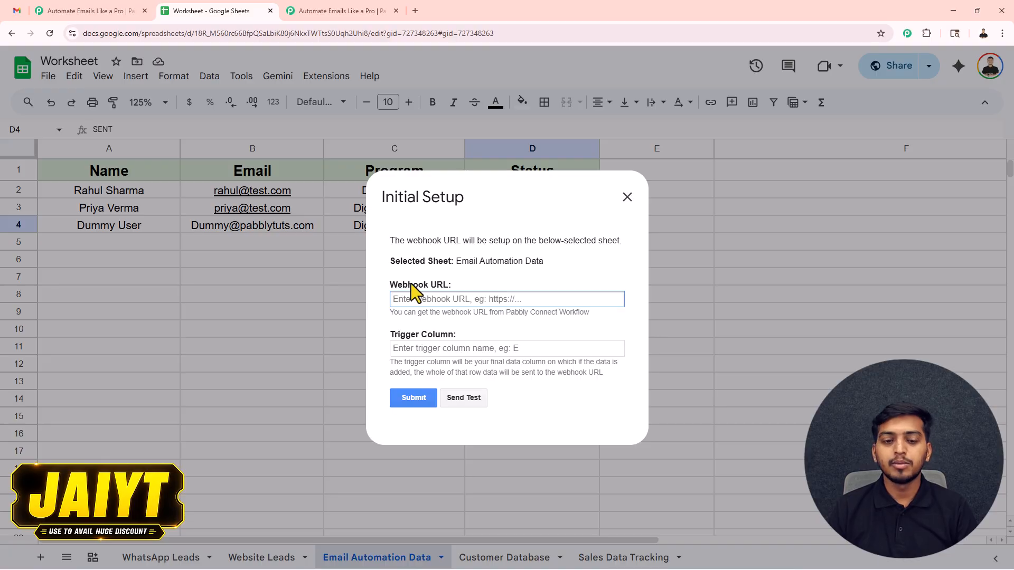
{"action": "key", "text": "ctrl+v"}
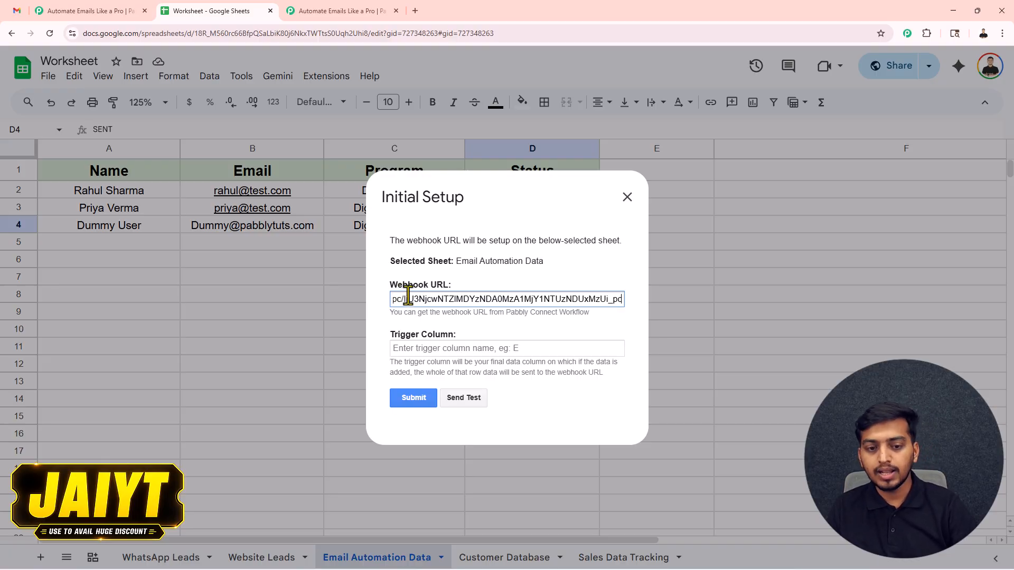
{"action": "left_click", "coordinate": [408, 350]}
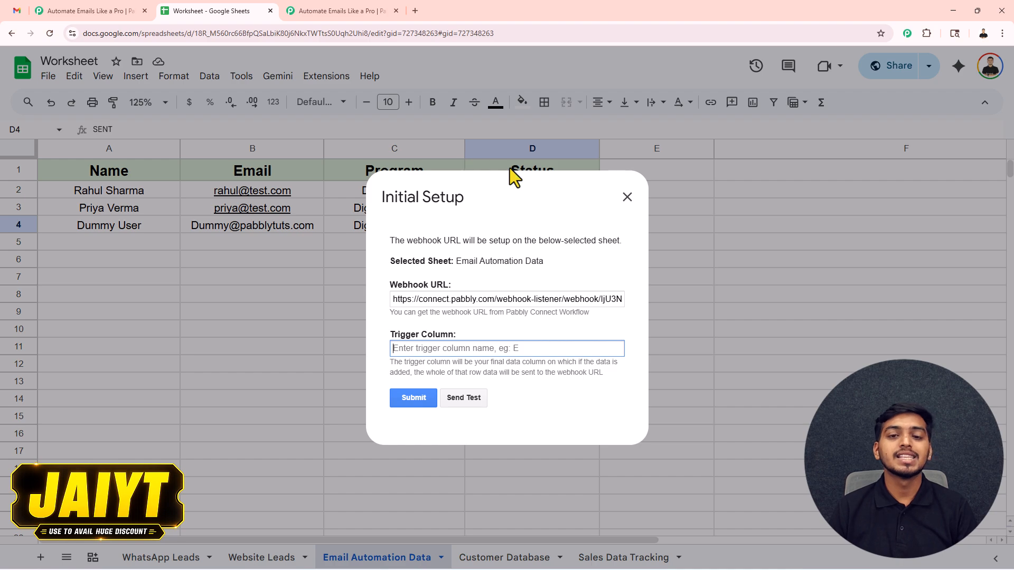
{"action": "type", "text": "D"}
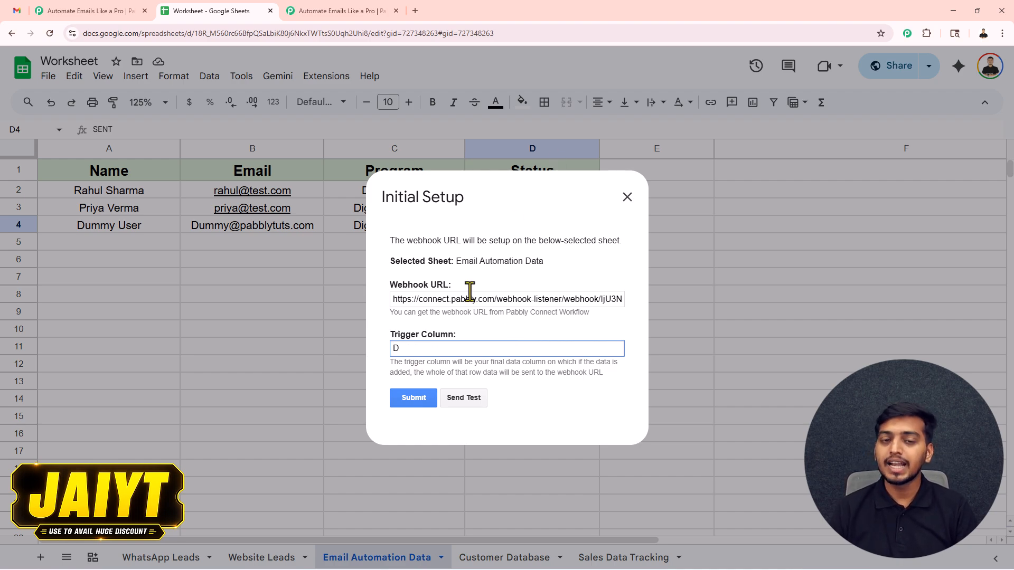
Send test data to the webhook, submit the initial setup and close the dialog
{"action": "left_click", "coordinate": [453, 397]}
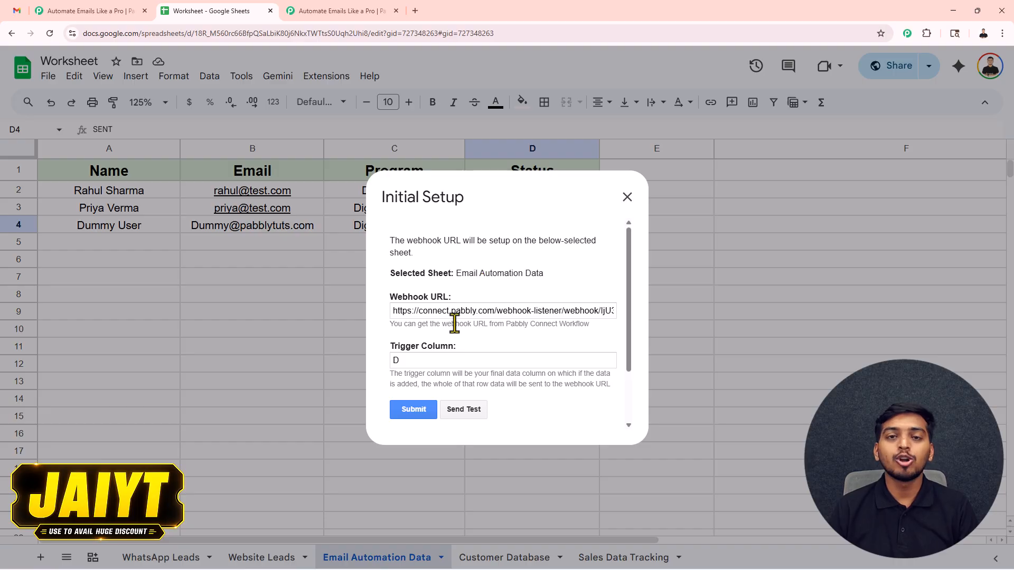
{"action": "scroll", "coordinate": [465, 343], "scroll_direction": "down", "scroll_amount": 1}
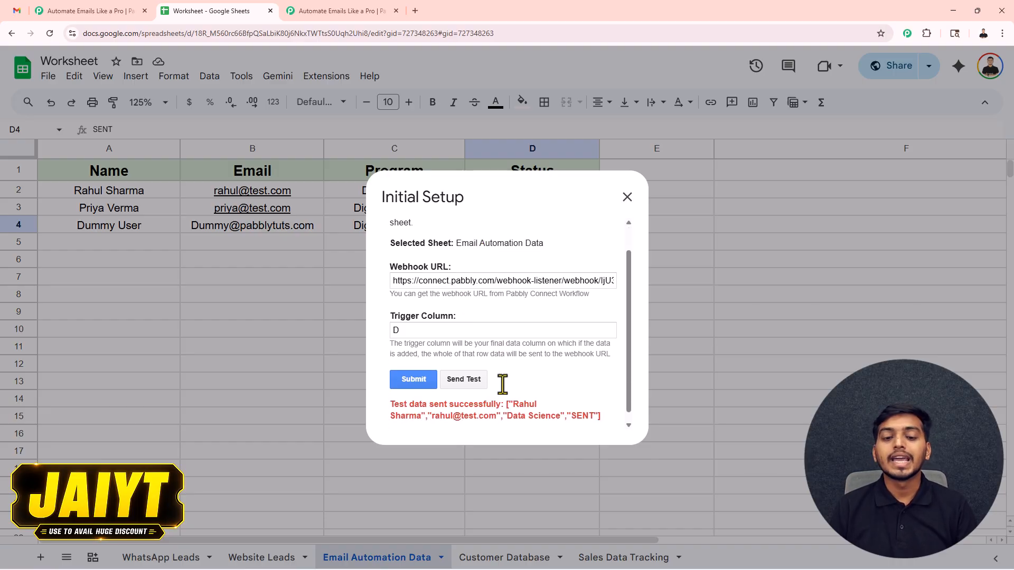
{"action": "left_click", "coordinate": [417, 371]}
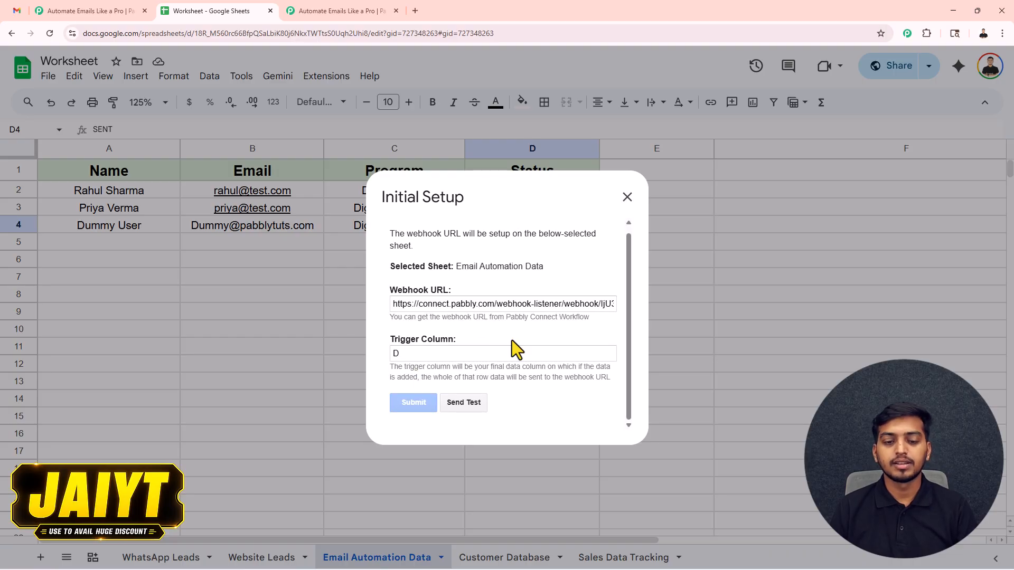
{"action": "left_click", "coordinate": [626, 197]}
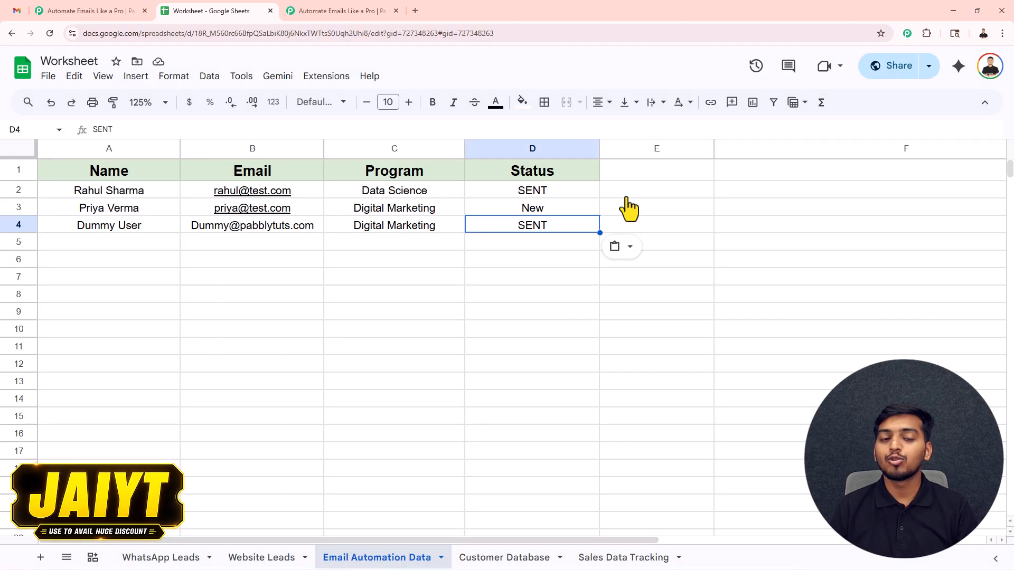
Choose the Send On Event option of the Pabbly Connect Webhooks add-on
{"action": "left_click", "coordinate": [334, 85]}
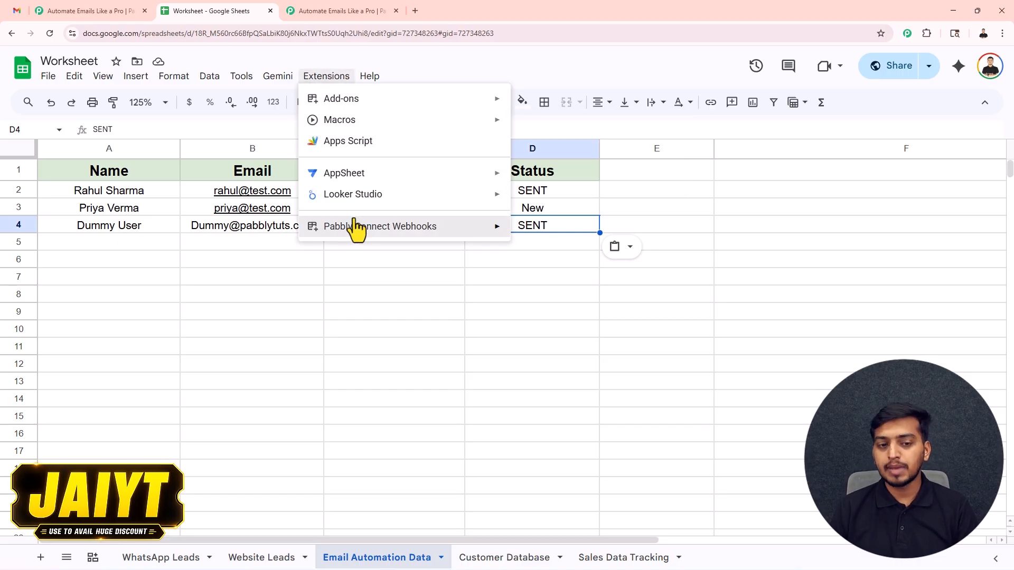
{"action": "mouse_move", "coordinate": [356, 228]}
{"action": "left_click", "coordinate": [529, 253]}
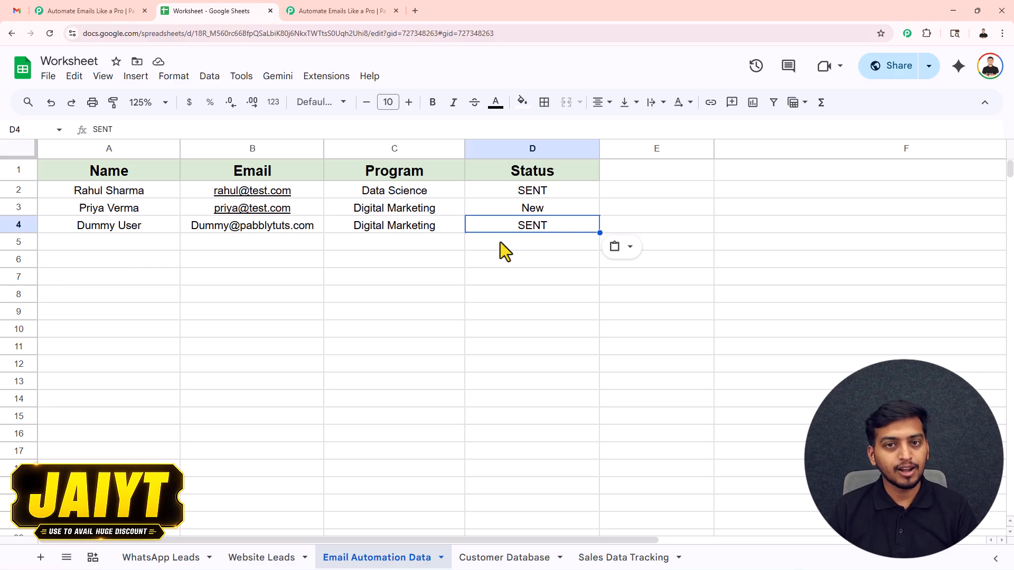
Add a test lead in row 5 of the sheet with a name, an email address, program Data Science and status New
{"action": "left_click", "coordinate": [351, 254]}
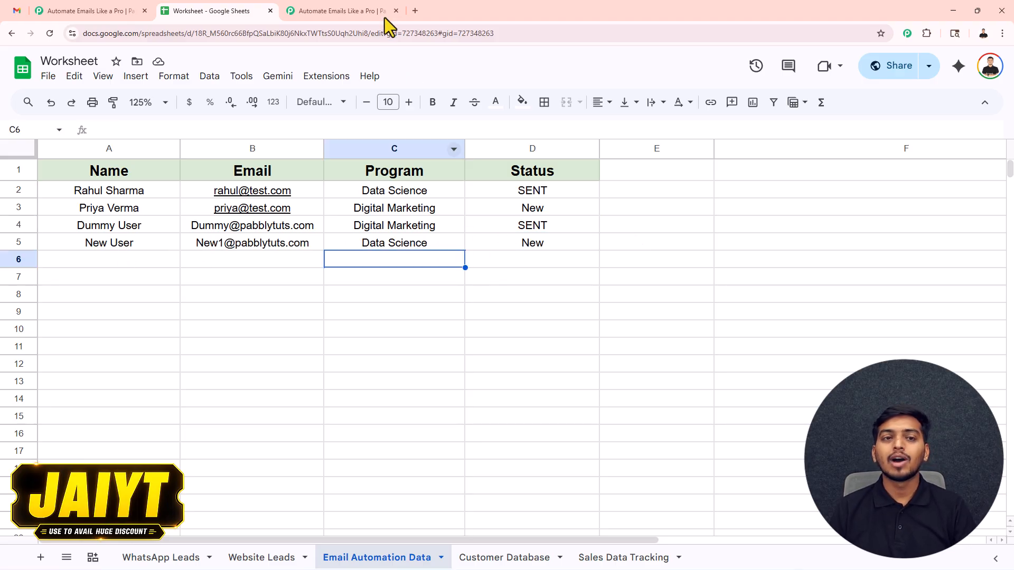
In Pabbly Connect, select Response B as the captured webhook response of the Google Sheets trigger
{"action": "left_click", "coordinate": [348, 10]}
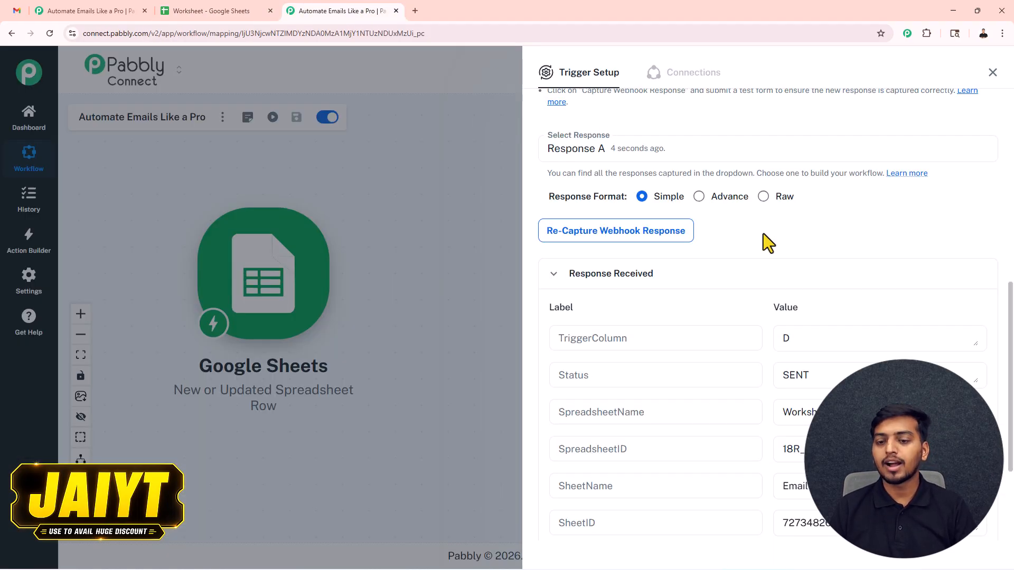
{"action": "scroll", "coordinate": [774, 375], "scroll_direction": "down", "scroll_amount": 5}
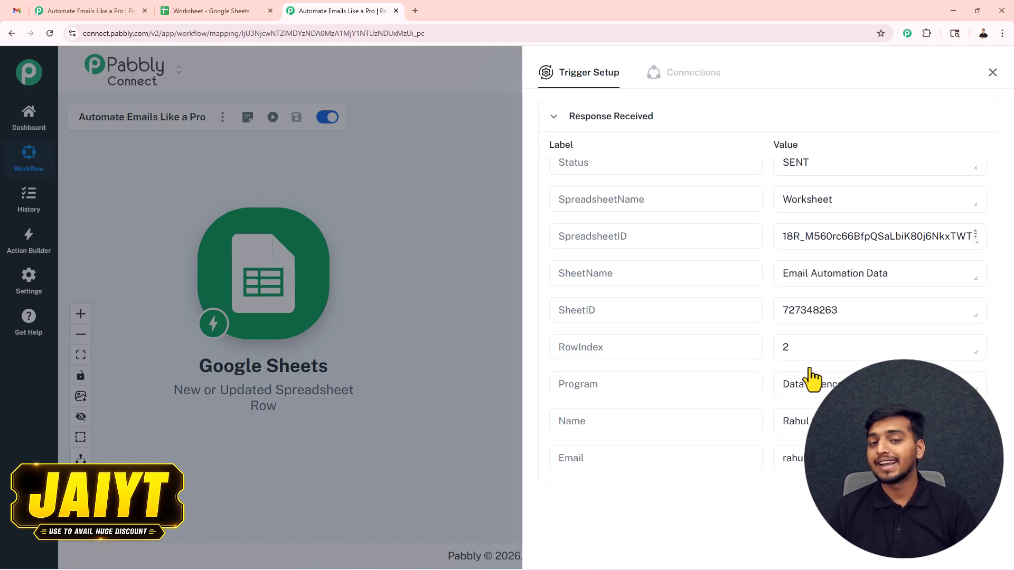
{"action": "scroll", "coordinate": [760, 316], "scroll_direction": "up", "scroll_amount": 1}
{"action": "scroll", "coordinate": [747, 224], "scroll_direction": "up", "scroll_amount": 6}
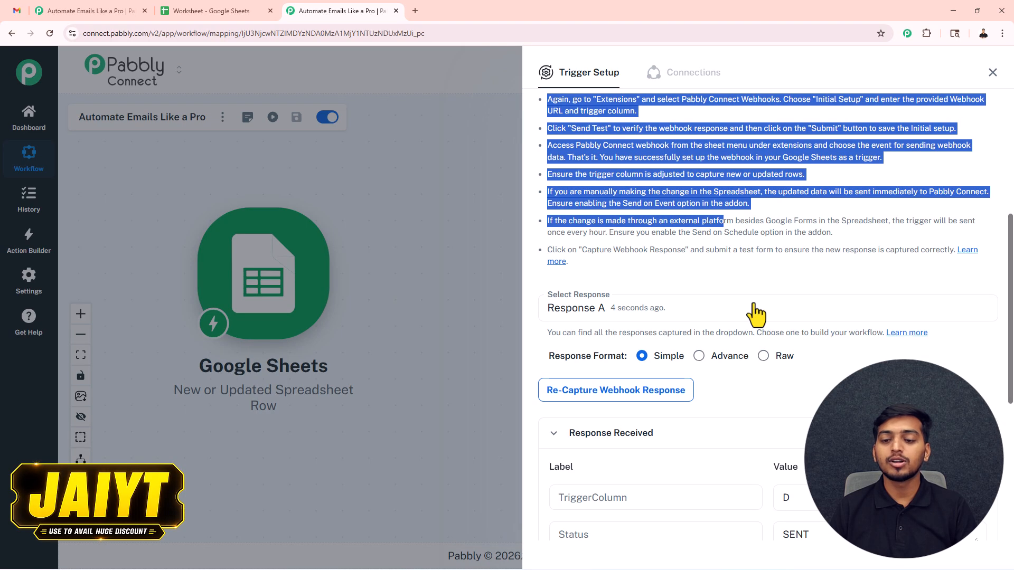
{"action": "left_click", "coordinate": [980, 308]}
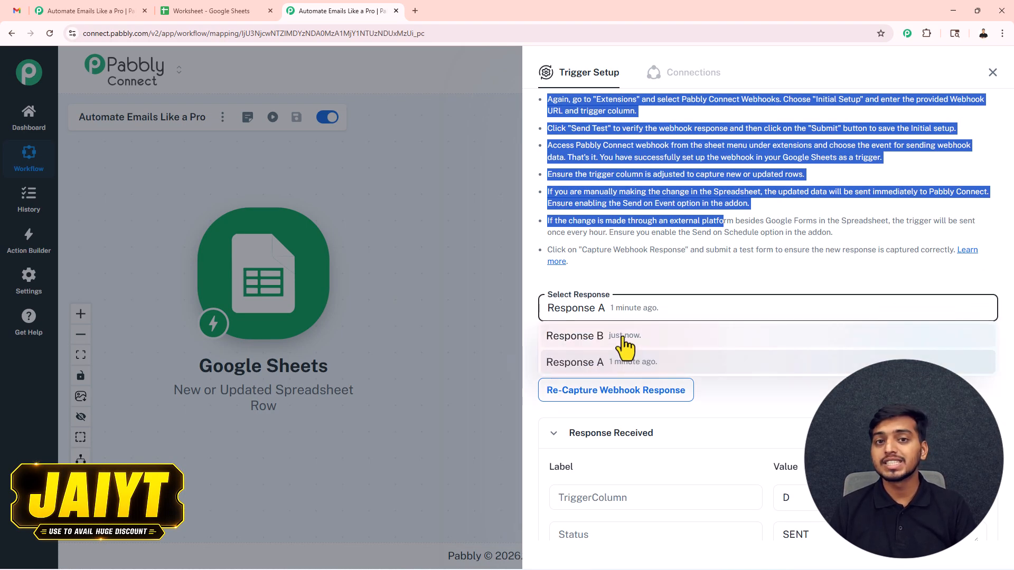
{"action": "left_click", "coordinate": [624, 342]}
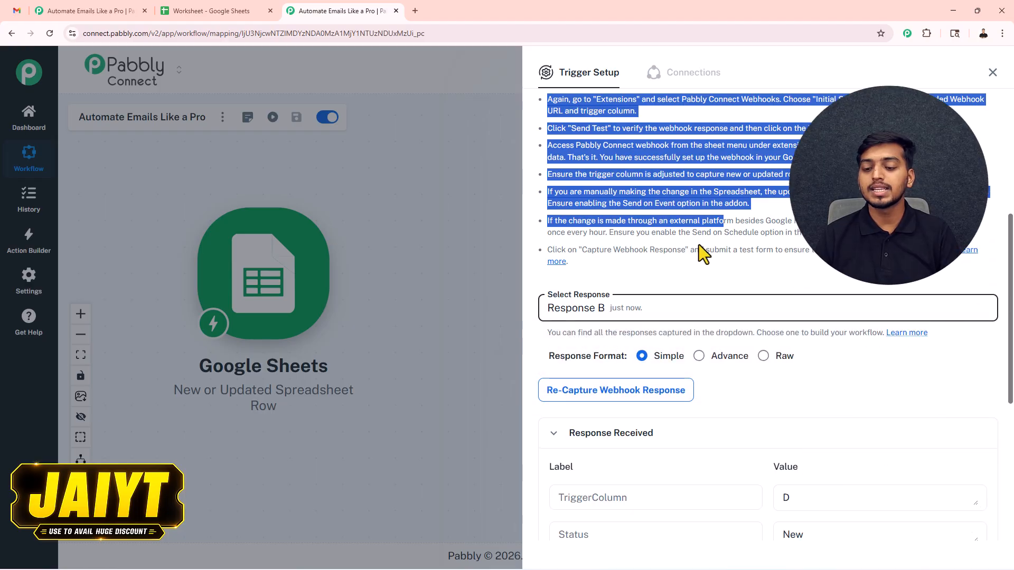
Review the lead data received in Response B, close the trigger setup and compare it with the Google Sheets worksheet
{"action": "scroll", "coordinate": [740, 321], "scroll_direction": "down", "scroll_amount": 8}
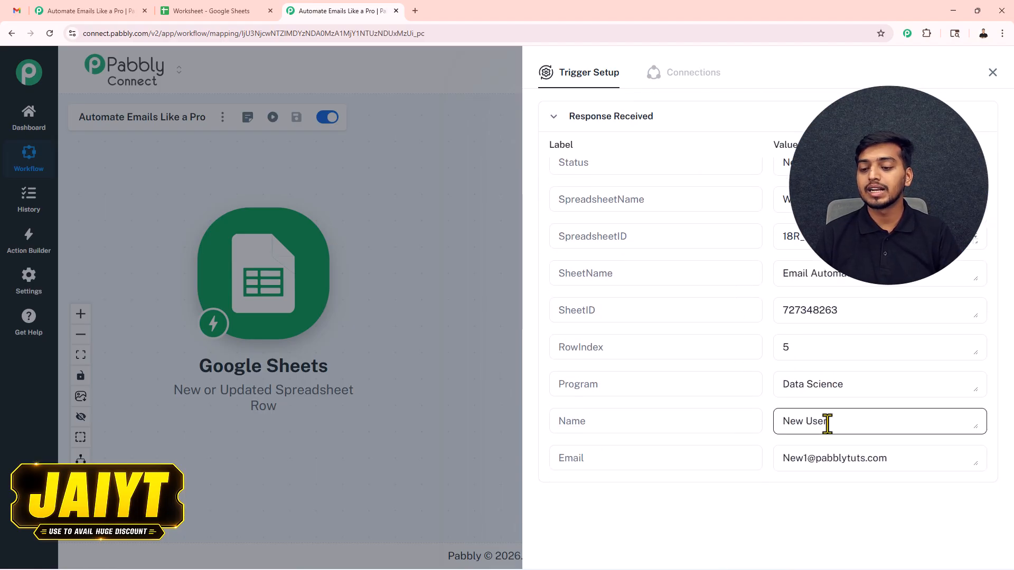
{"action": "left_click_drag", "start_coordinate": [826, 423], "coordinate": [778, 422]}
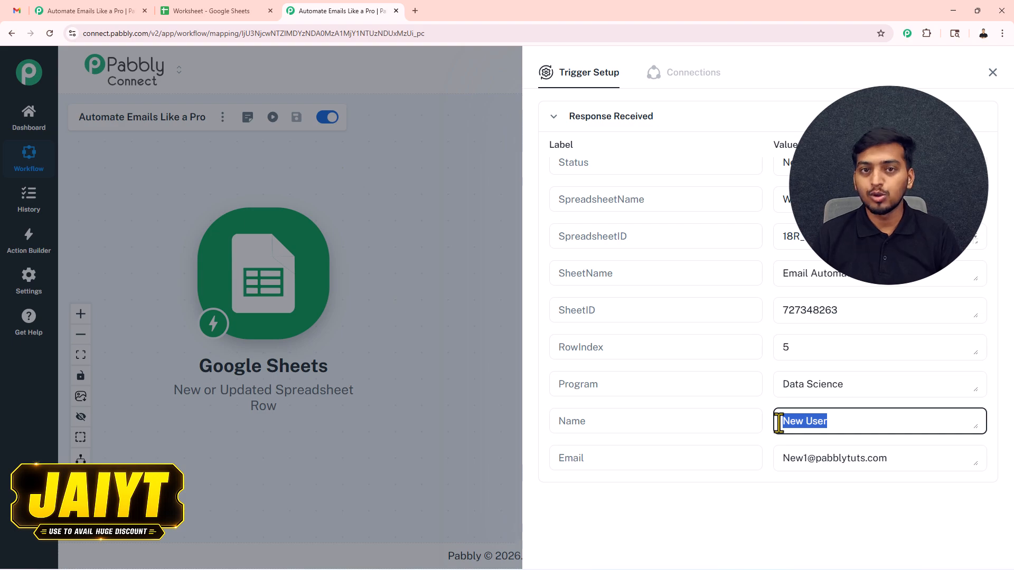
{"action": "left_click", "coordinate": [993, 72]}
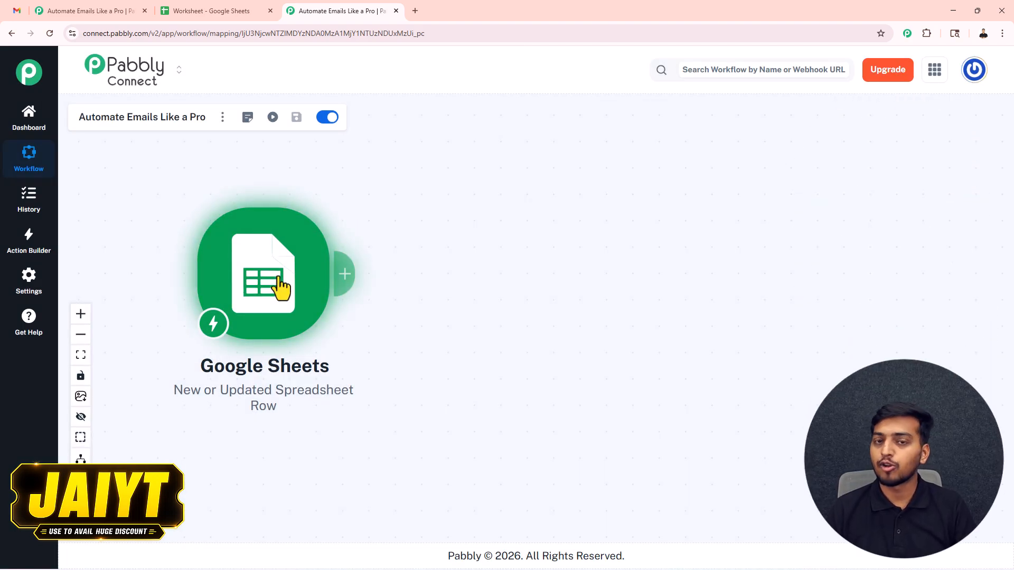
{"action": "left_click", "coordinate": [236, 11]}
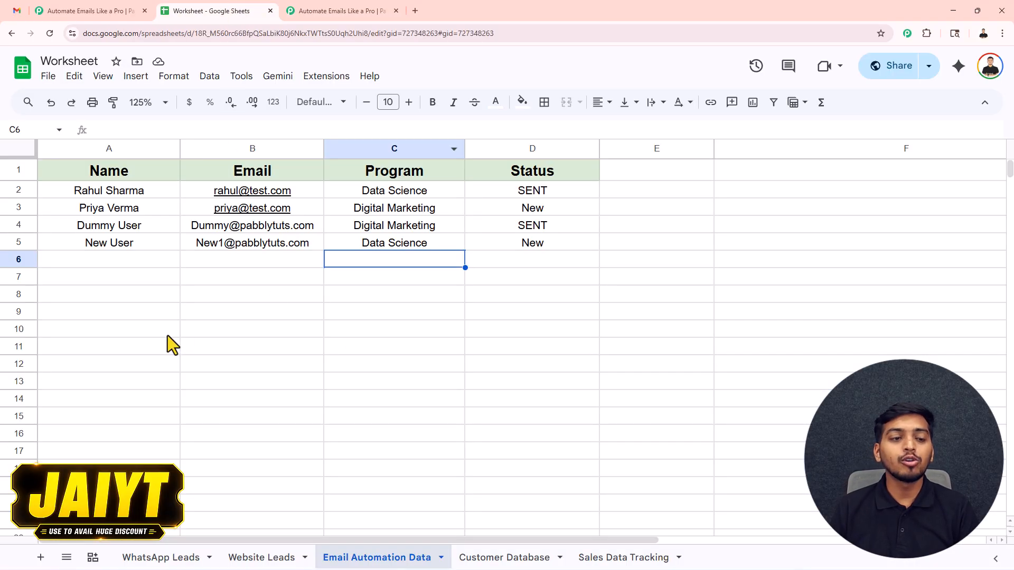
{"action": "left_click", "coordinate": [342, 12]}
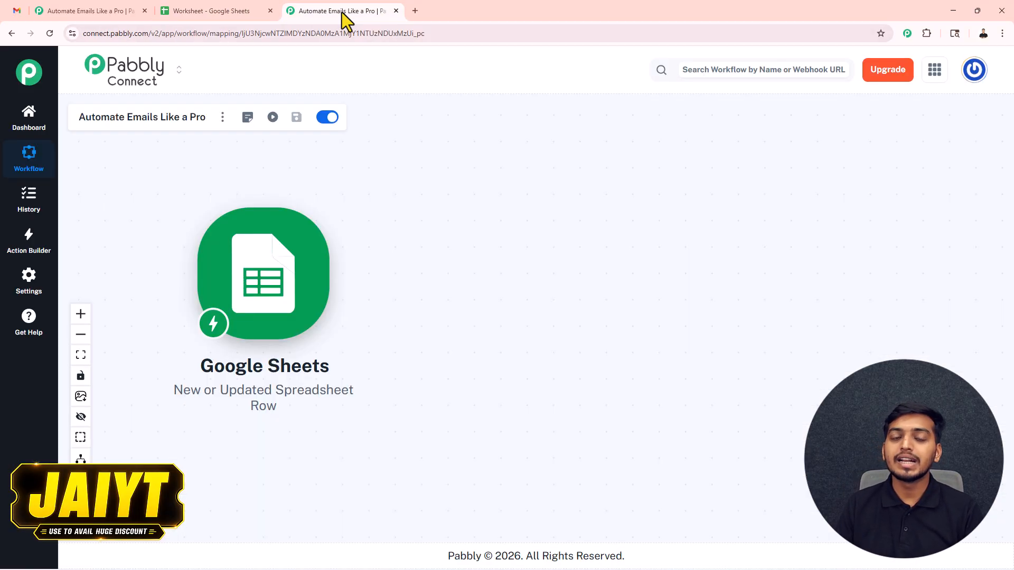
Add a Gmail action after the Google Sheets trigger and choose Send Email as its event
{"action": "mouse_move", "coordinate": [292, 268]}
{"action": "left_click_drag", "start_coordinate": [292, 269], "coordinate": [286, 238]}
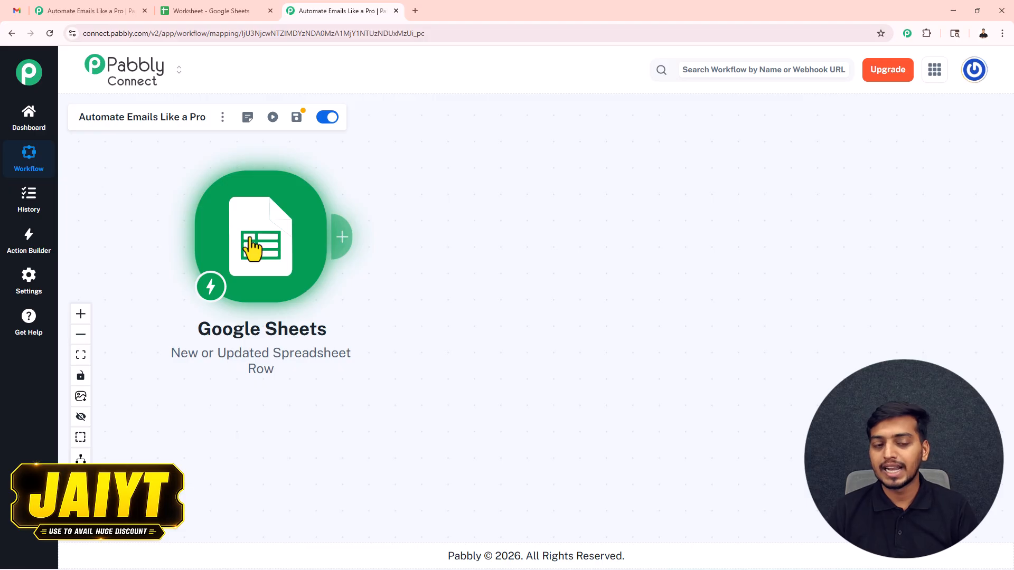
{"action": "left_click", "coordinate": [344, 238]}
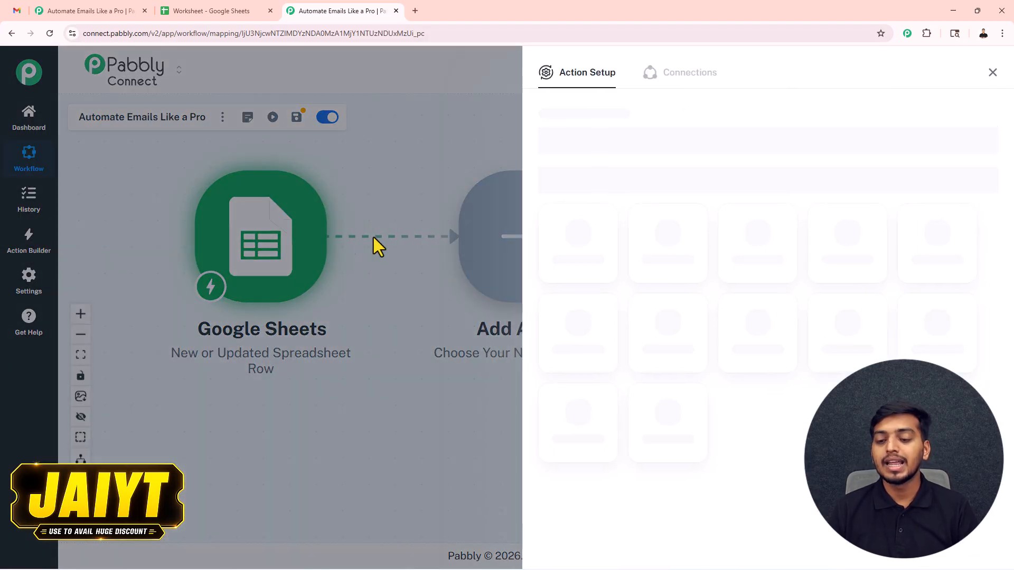
{"action": "left_click", "coordinate": [931, 417]}
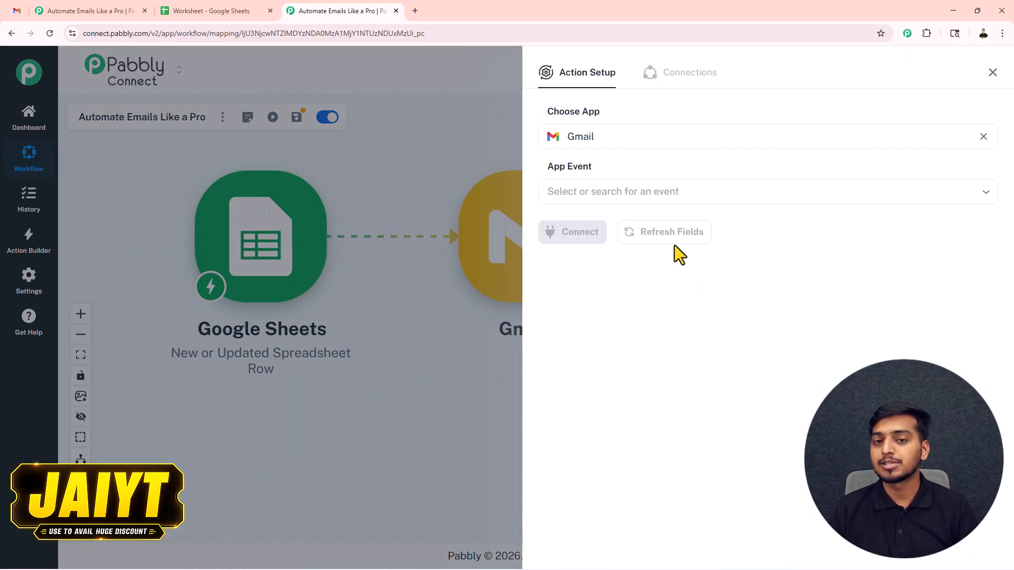
{"action": "left_click", "coordinate": [588, 197]}
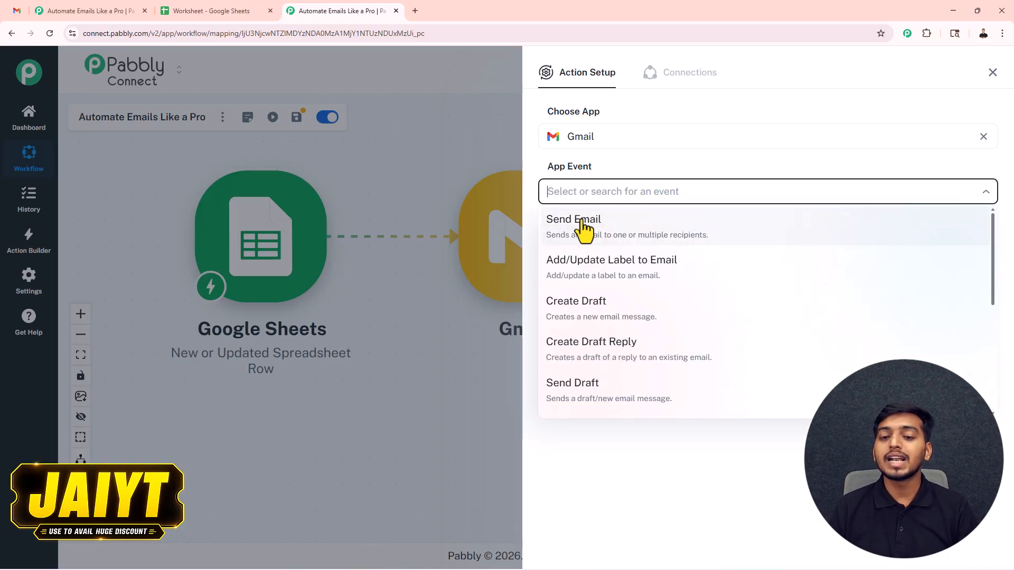
{"action": "left_click", "coordinate": [583, 222]}
Create a new Gmail connection named Gmail #43 by signing in with the Google account and granting Pabbly Connect access
{"action": "left_click", "coordinate": [573, 233]}
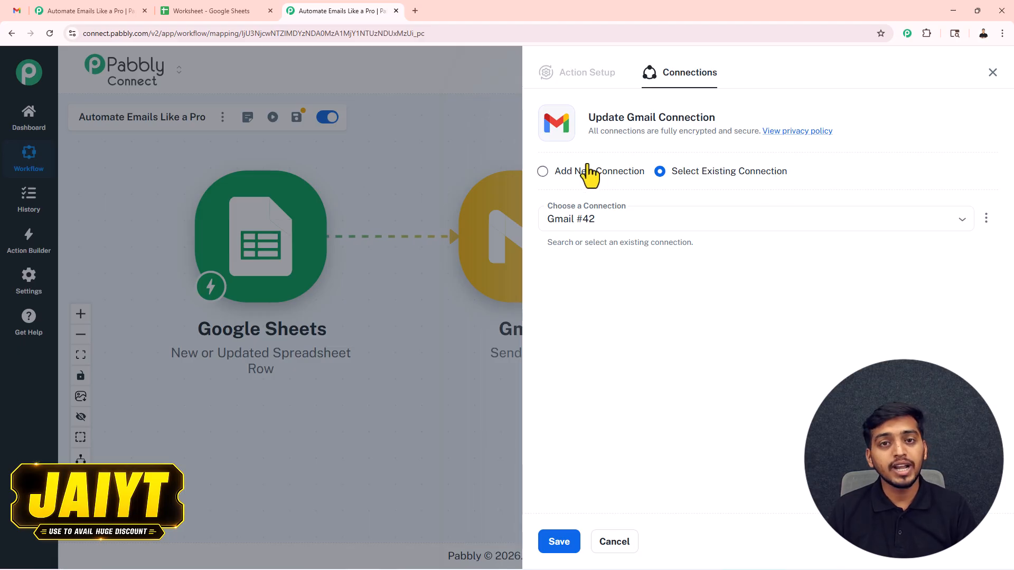
{"action": "left_click", "coordinate": [546, 174]}
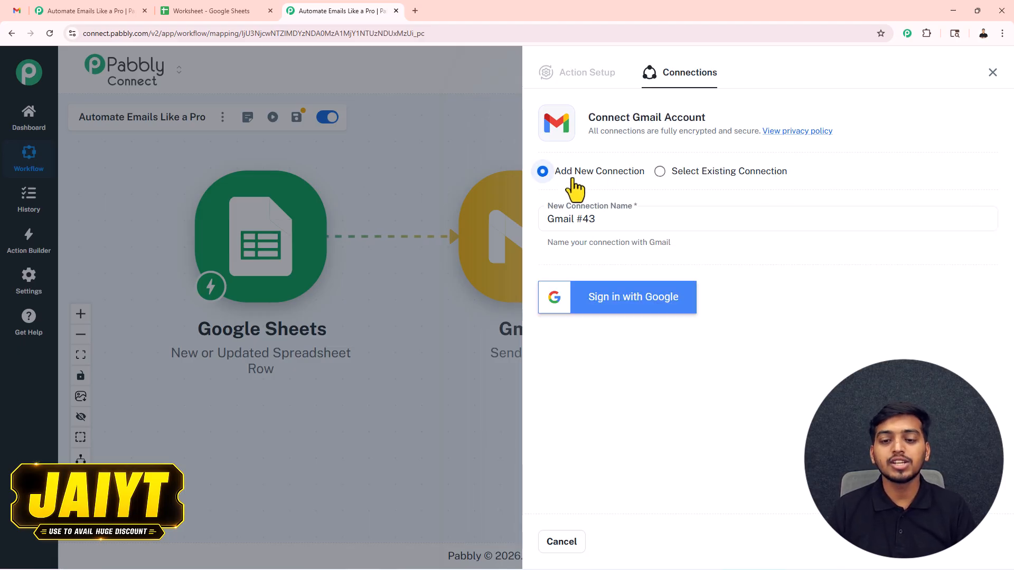
{"action": "left_click", "coordinate": [599, 295]}
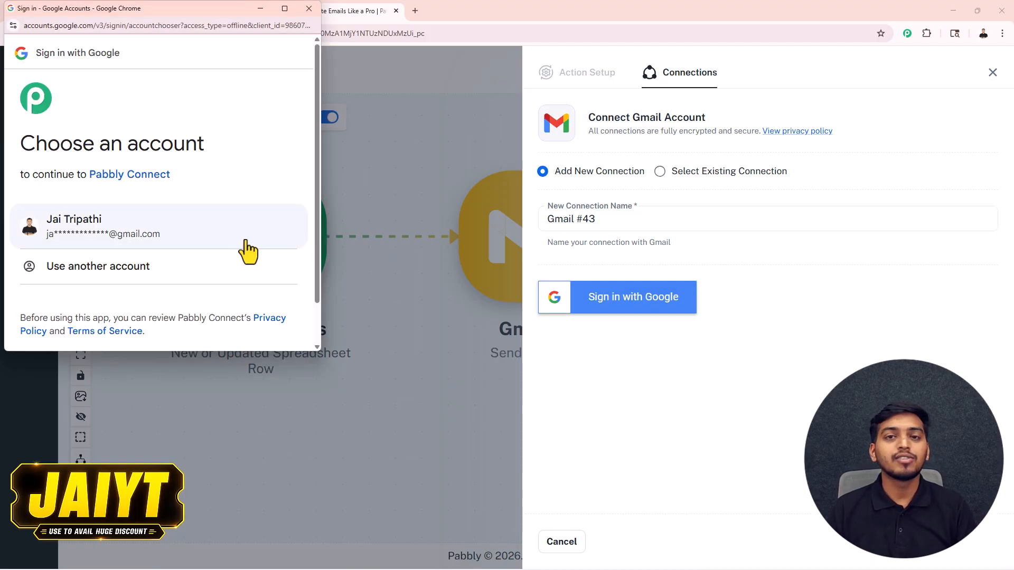
{"action": "left_click", "coordinate": [151, 234]}
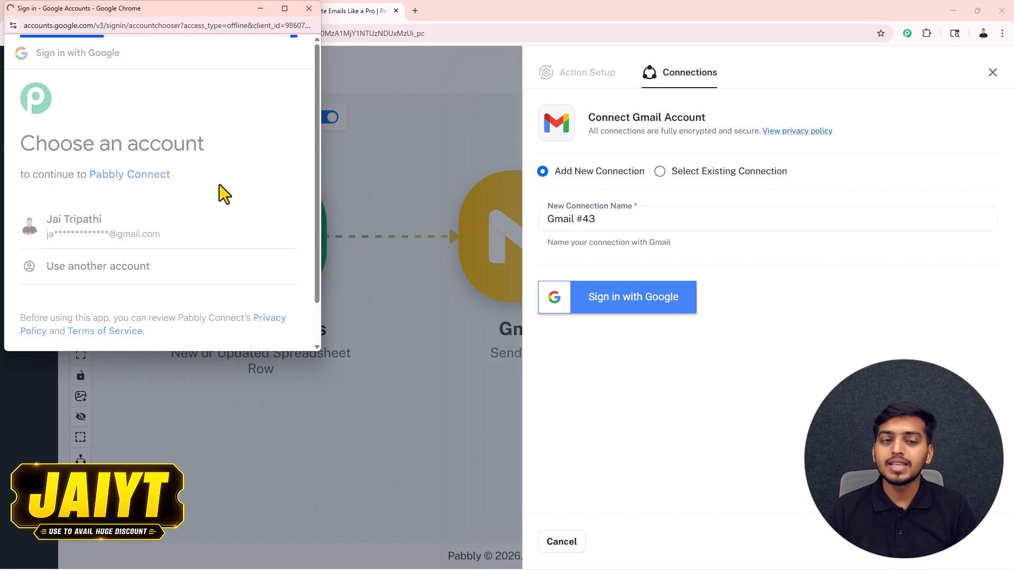
{"action": "scroll", "coordinate": [225, 253], "scroll_direction": "down", "scroll_amount": 1}
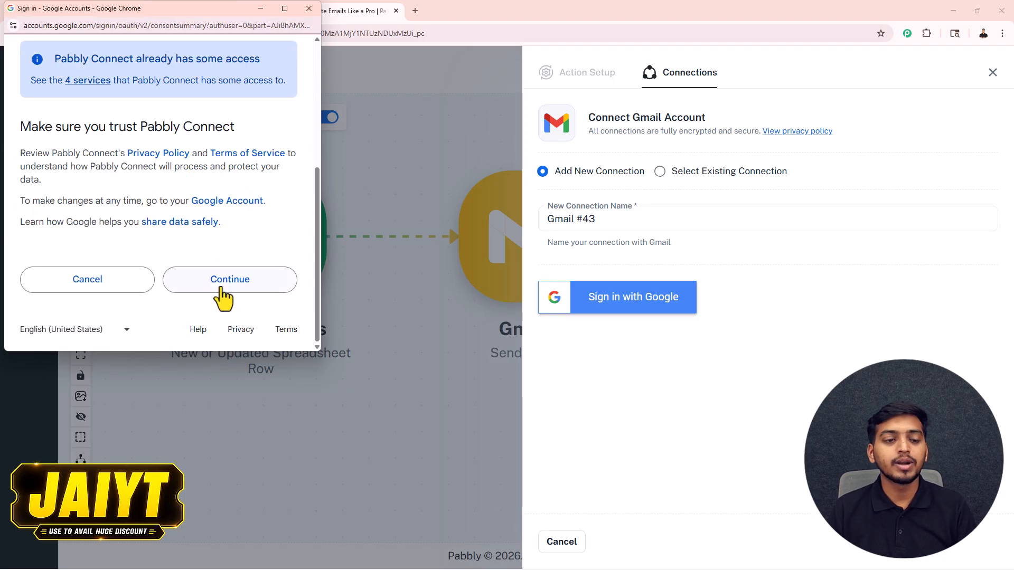
{"action": "left_click", "coordinate": [224, 296]}
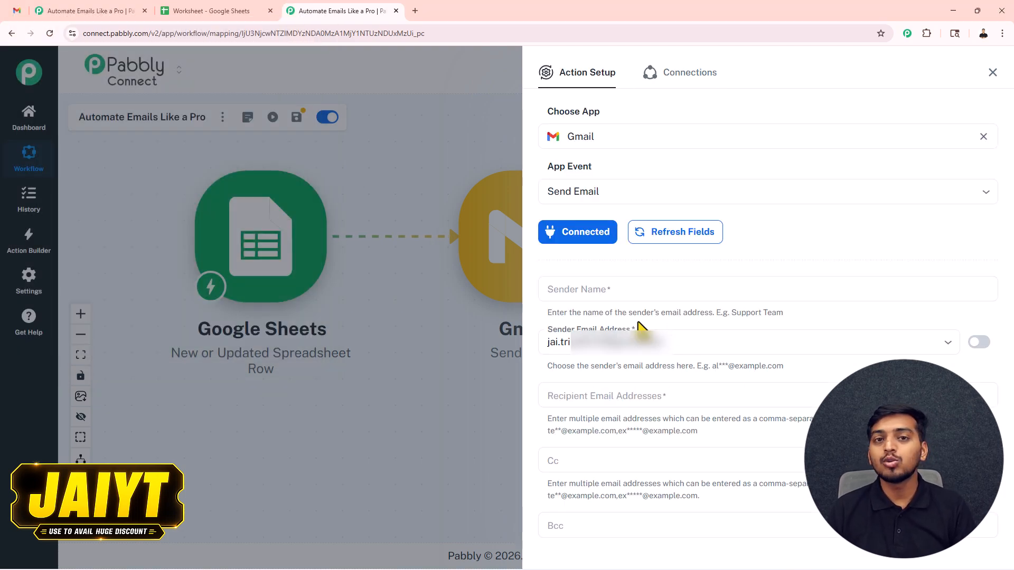
Set the sender name to NextGen Career Hub and map the recipient address to the Email field of the Google Sheets trigger
{"action": "left_click", "coordinate": [601, 290]}
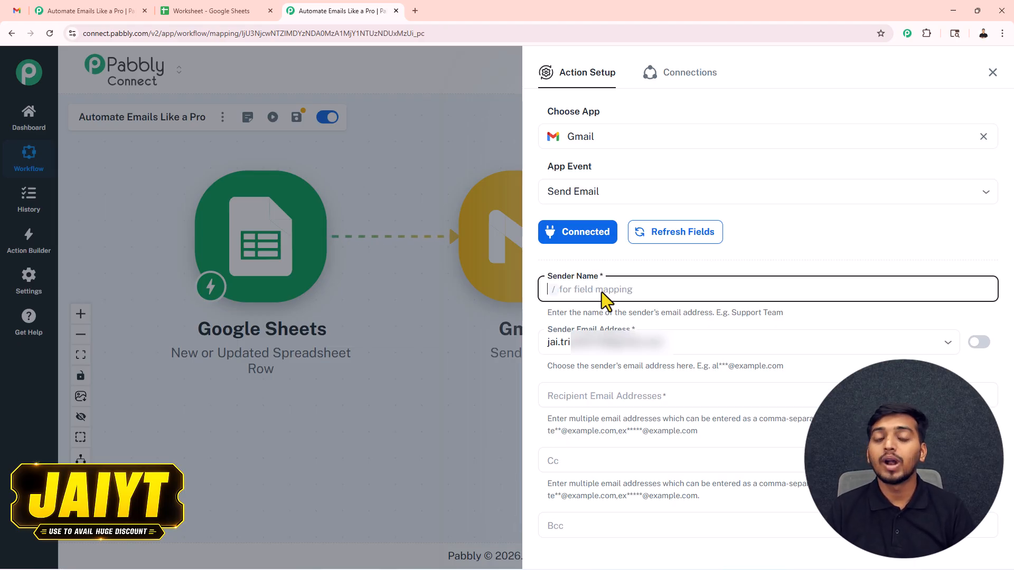
{"action": "type", "text": "NextGen Career Hub"}
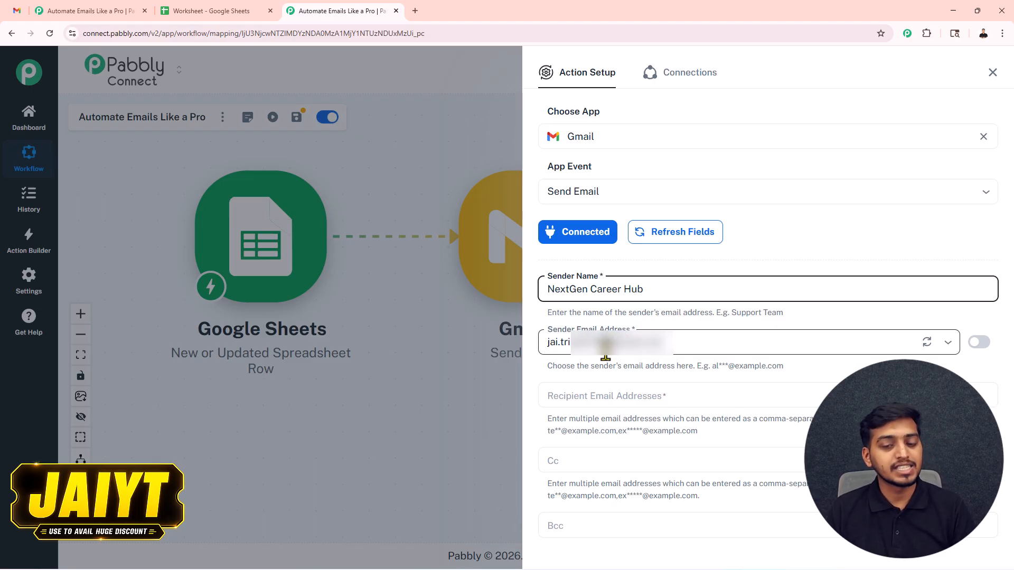
{"action": "left_click", "coordinate": [579, 398]}
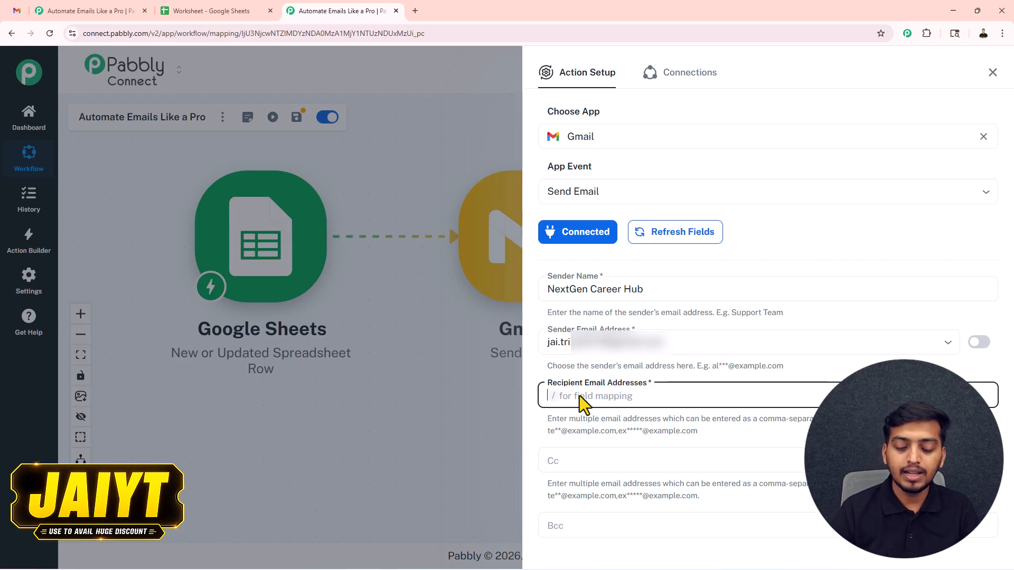
{"action": "type", "text": "/"}
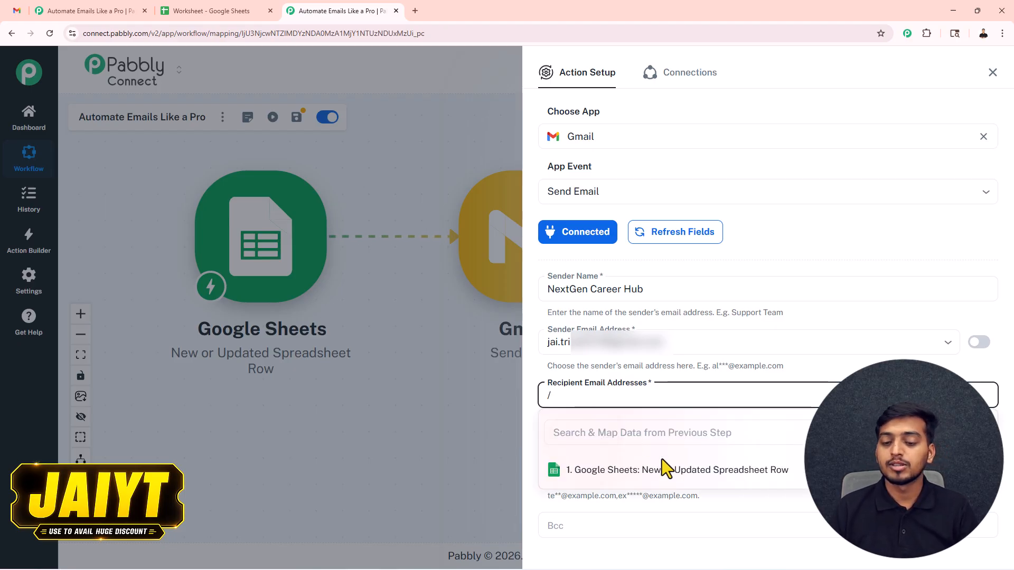
{"action": "left_click", "coordinate": [671, 472]}
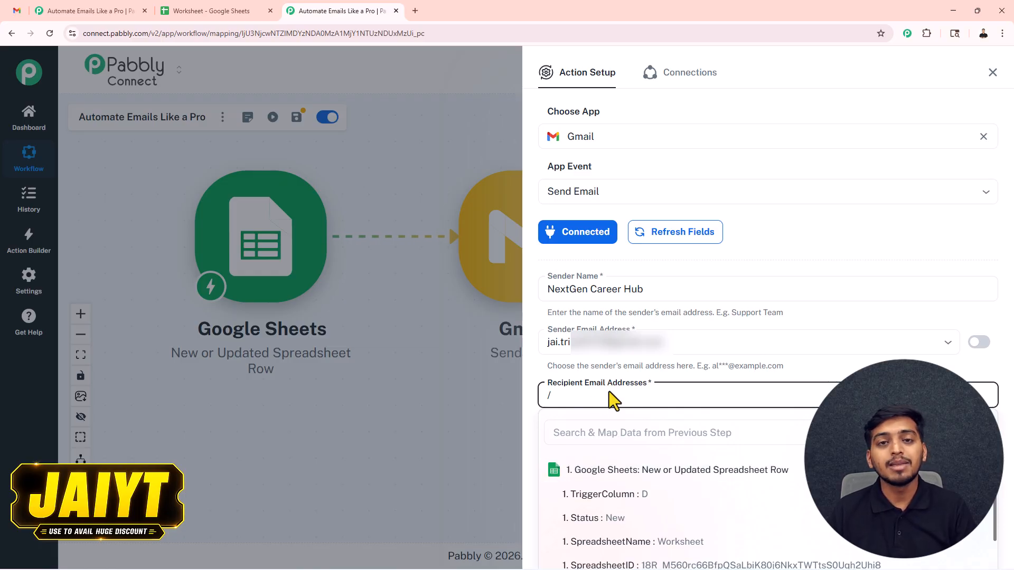
{"action": "scroll", "coordinate": [650, 473], "scroll_direction": "down", "scroll_amount": 4}
{"action": "scroll", "coordinate": [673, 304], "scroll_direction": "down", "scroll_amount": 5}
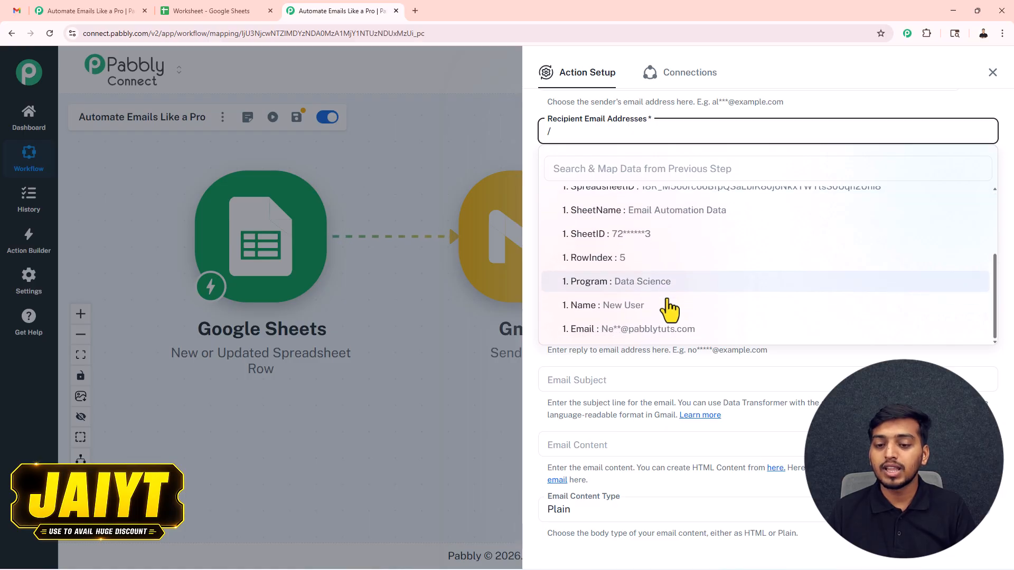
{"action": "left_click", "coordinate": [645, 338]}
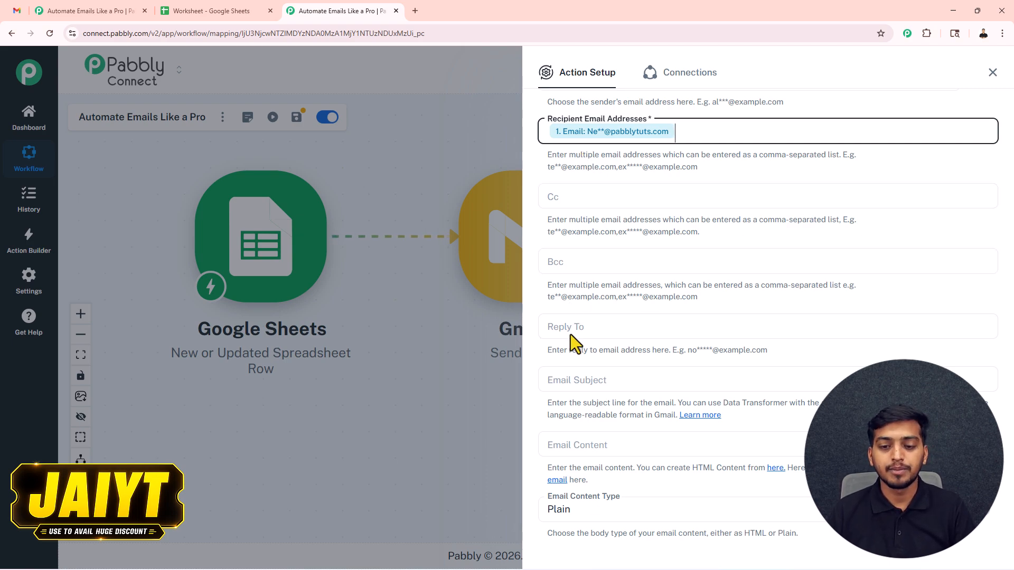
Set the email subject to "Welcome to [Program] at NextGen 🚀", with Program mapped from the Google Sheets trigger
{"action": "left_click", "coordinate": [581, 382]}
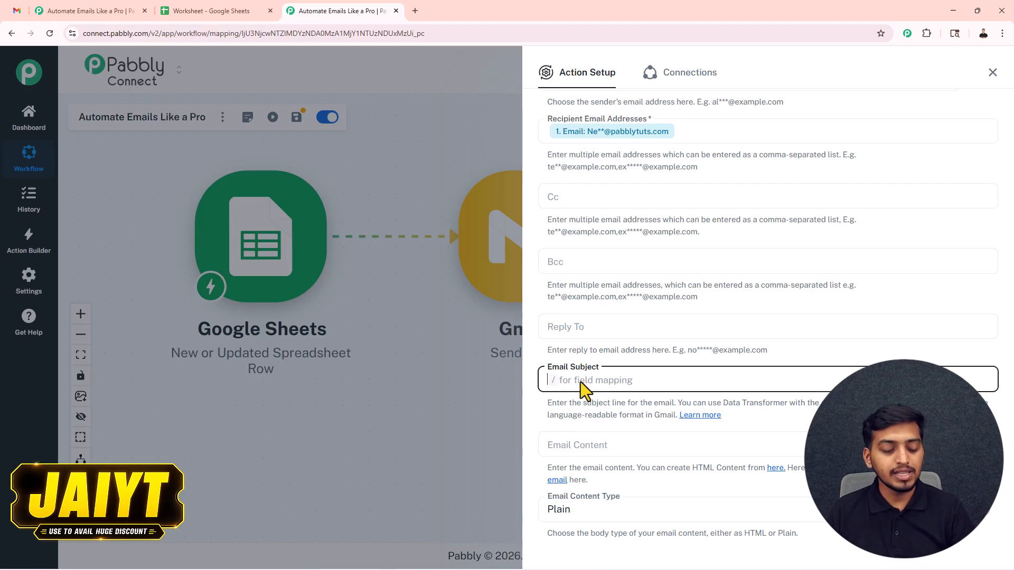
{"action": "type", "text": "Welcome to at NextGen 🚀"}
{"action": "left_click", "coordinate": [603, 380]}
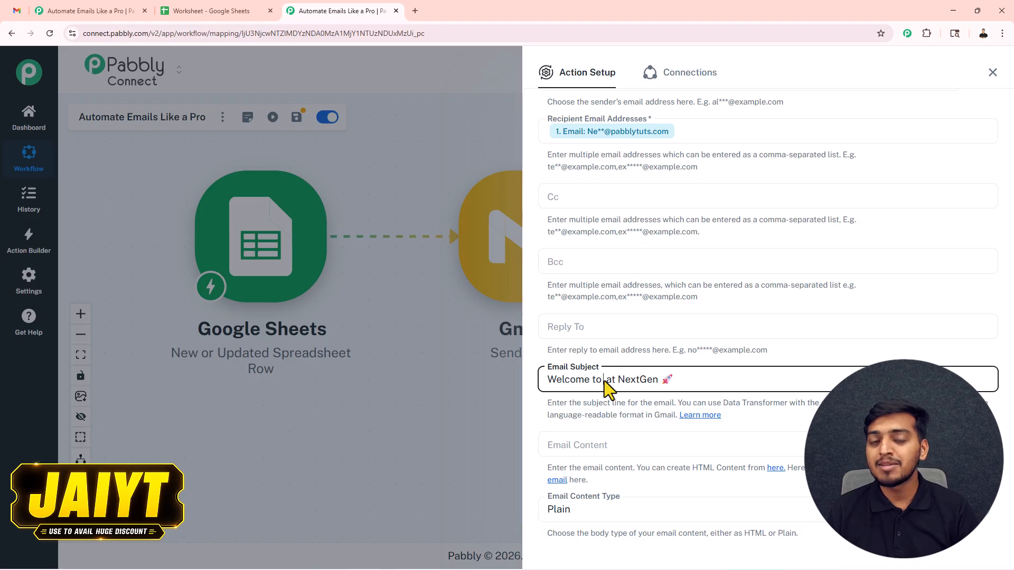
{"action": "type", "text": "/"}
{"action": "left_click", "coordinate": [658, 455]}
{"action": "scroll", "coordinate": [657, 465], "scroll_direction": "down", "scroll_amount": 2}
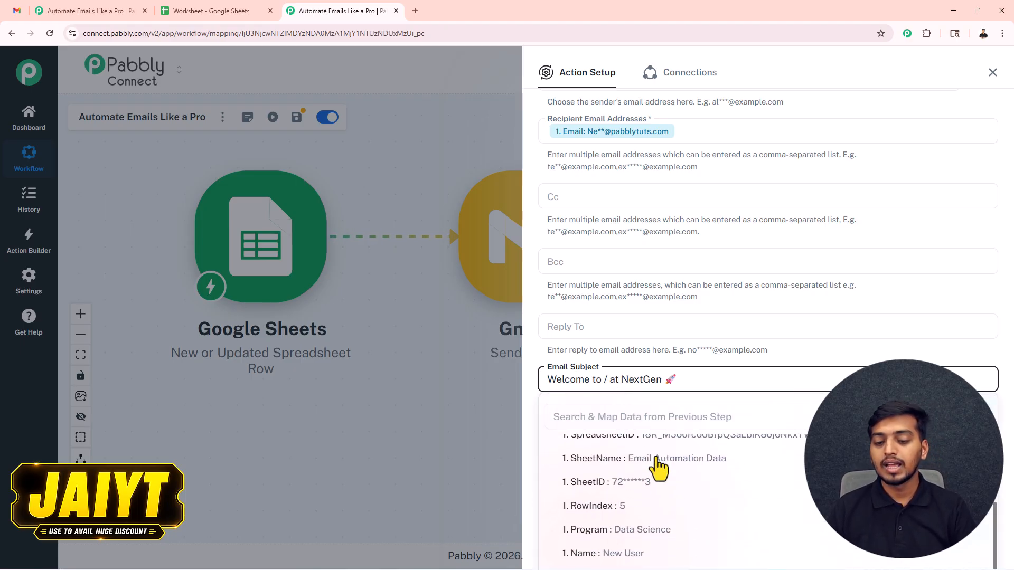
{"action": "left_click", "coordinate": [647, 529]}
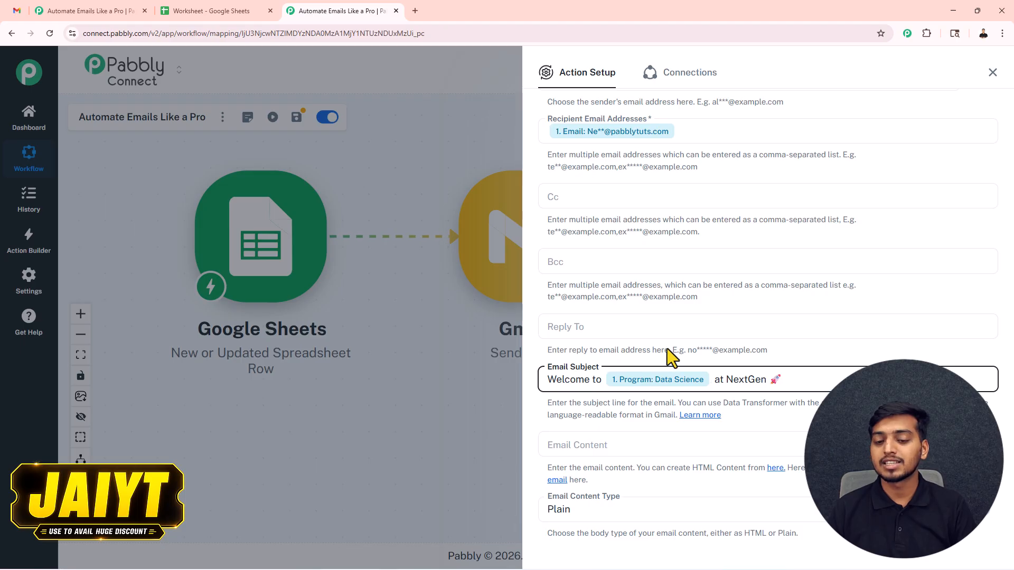
Paste the NextGen Career Hub welcome message as the email content, with the Name and Program fields mapped from the trigger
{"action": "scroll", "coordinate": [650, 332], "scroll_direction": "down", "scroll_amount": 2}
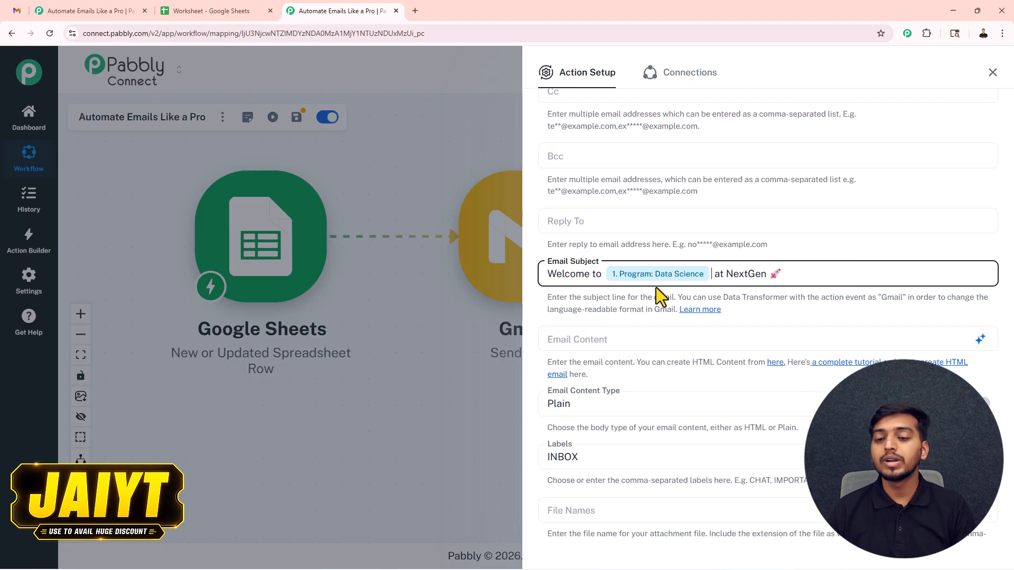
{"action": "left_click", "coordinate": [568, 346]}
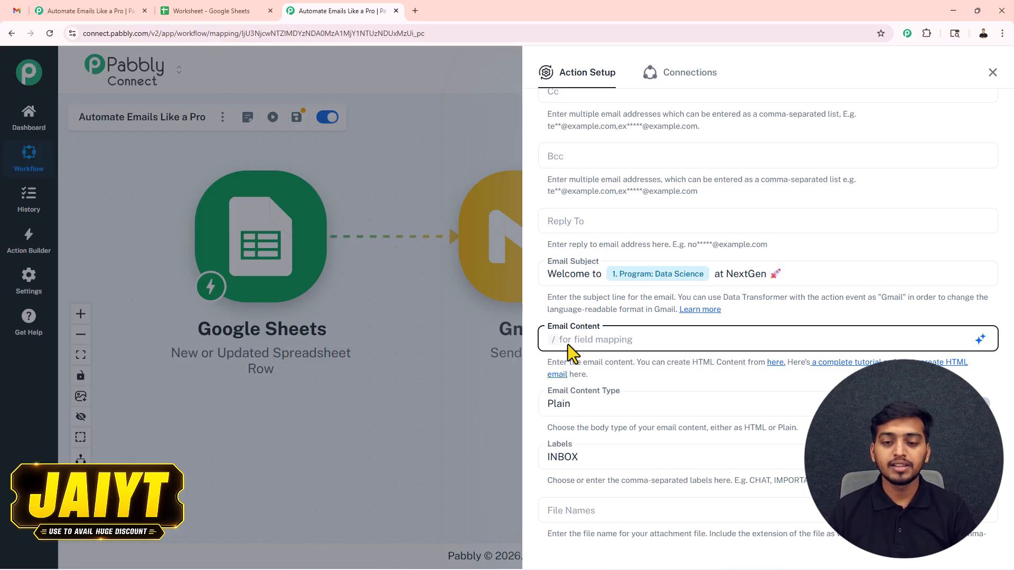
{"action": "key", "text": "ctrl+v"}
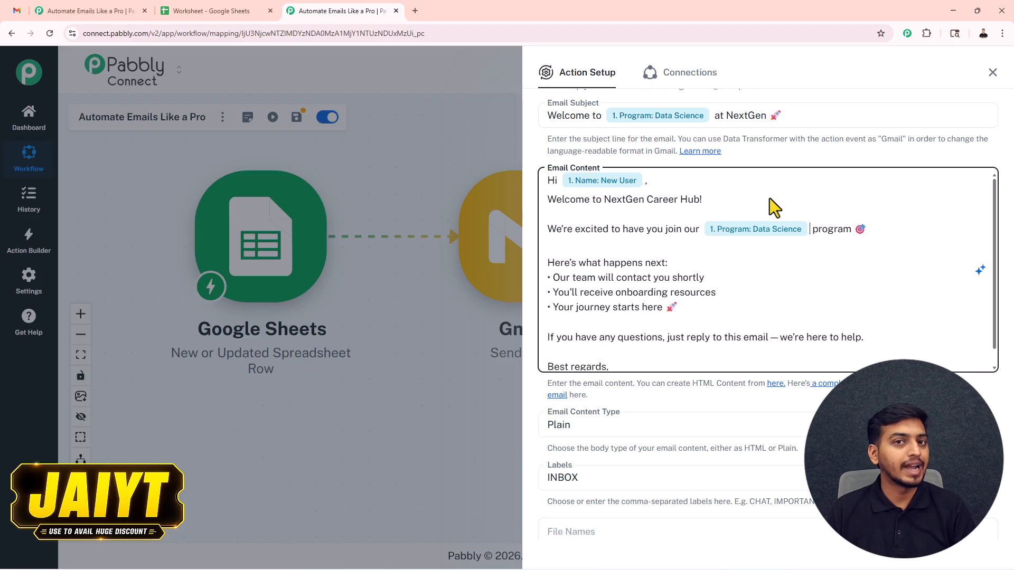
Save the Gmail Send Email action with a test request and examine the labelIds 0 value in its response
{"action": "scroll", "coordinate": [702, 317], "scroll_direction": "down", "scroll_amount": 2}
{"action": "scroll", "coordinate": [682, 403], "scroll_direction": "down", "scroll_amount": 6}
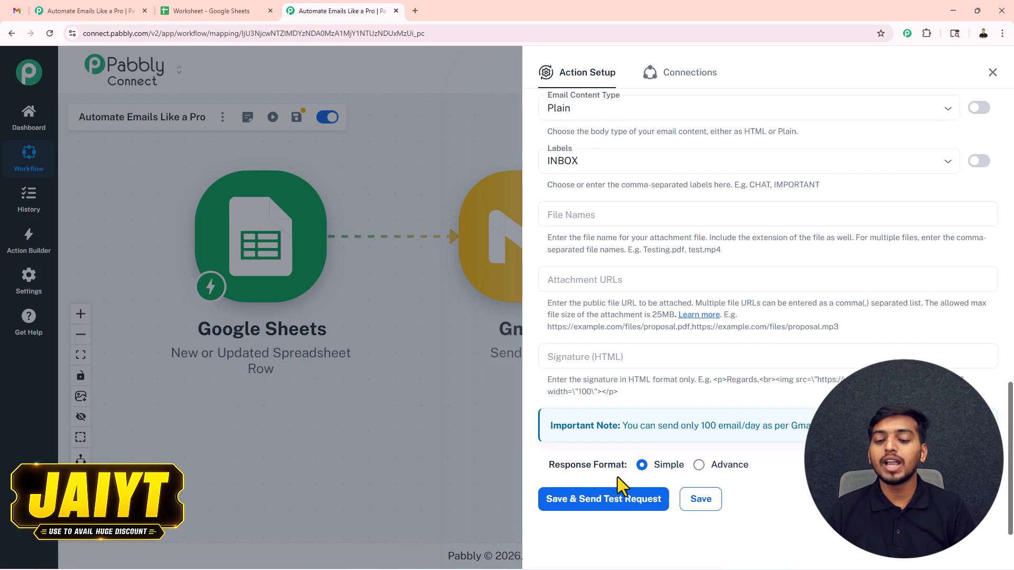
{"action": "left_click", "coordinate": [602, 500]}
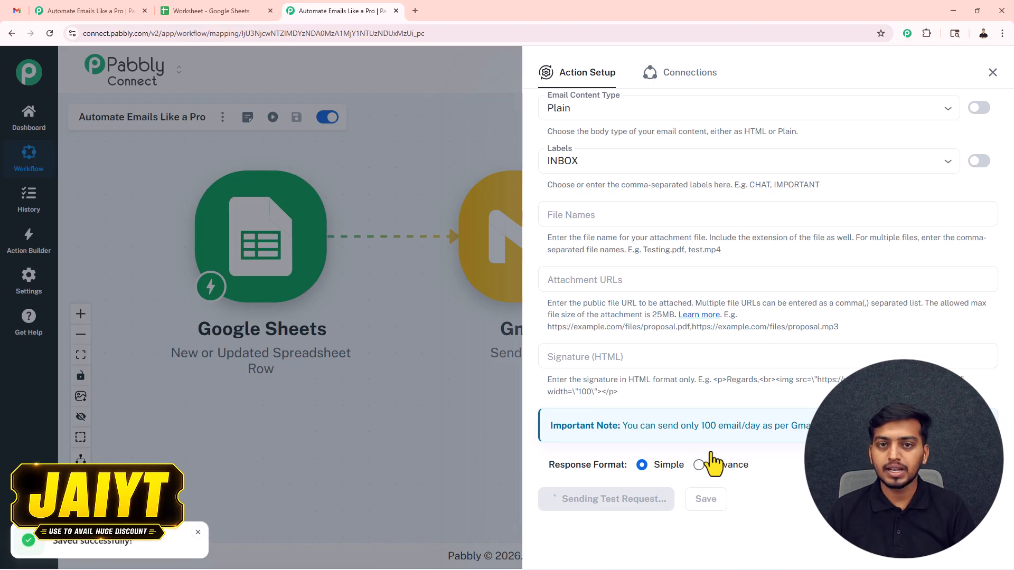
{"action": "scroll", "coordinate": [763, 424], "scroll_direction": "down", "scroll_amount": 4}
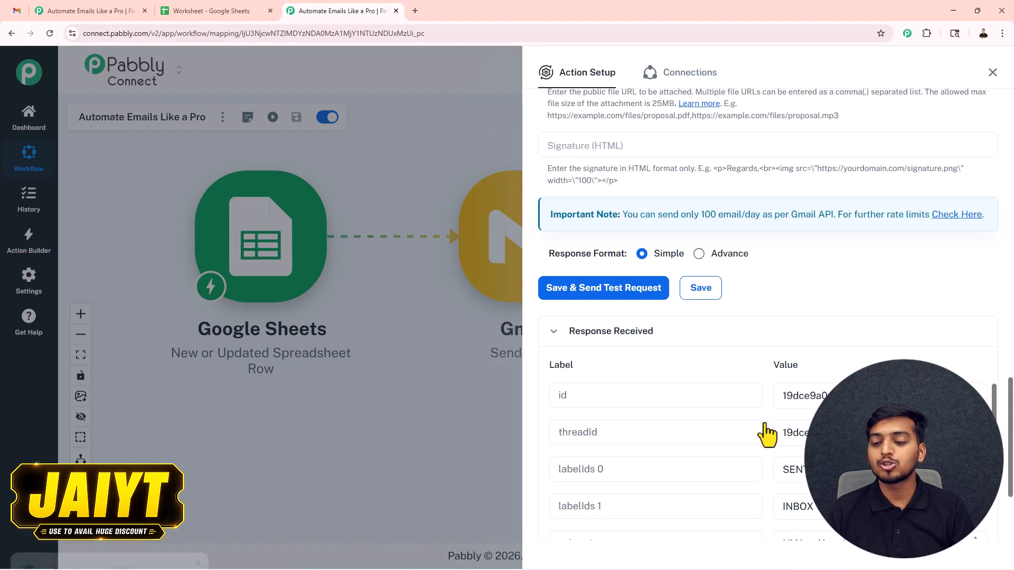
{"action": "left_click", "coordinate": [779, 469]}
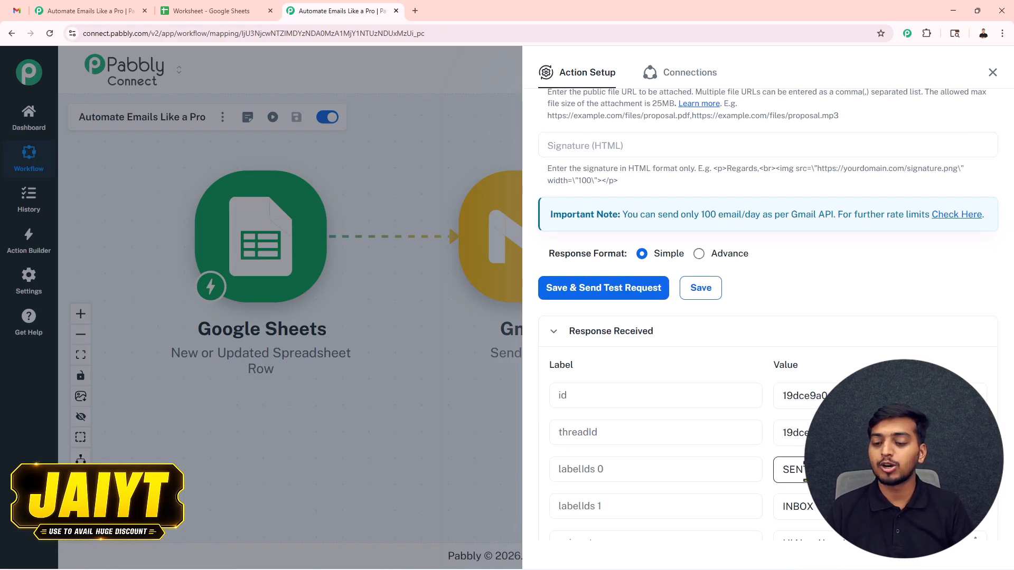
Switch to Gmail and open the newest welcome email in the refreshed Sent folder to check its content
{"action": "left_click", "coordinate": [21, 12]}
{"action": "left_click", "coordinate": [188, 105]}
{"action": "left_click", "coordinate": [226, 141]}
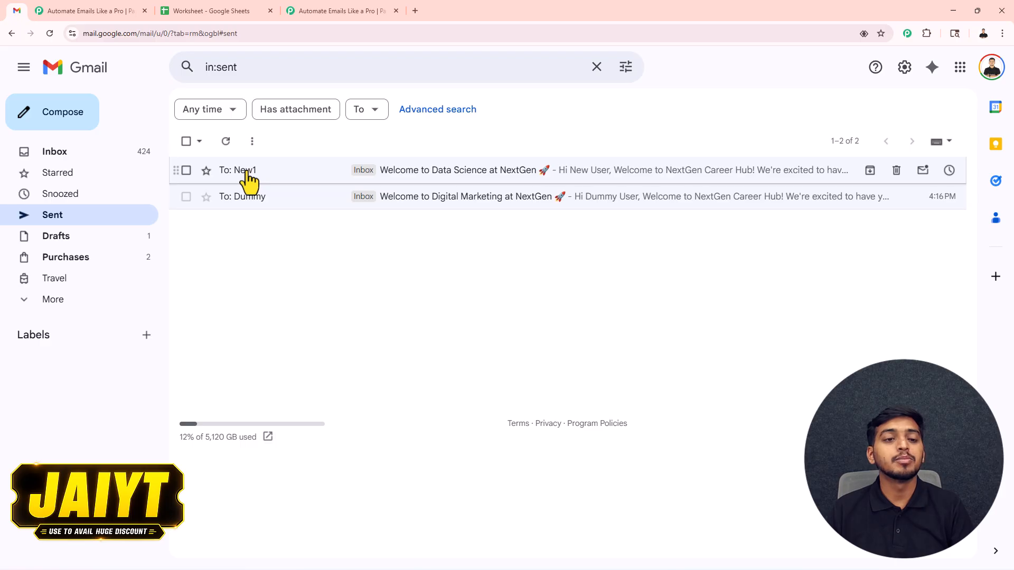
{"action": "left_click", "coordinate": [373, 179]}
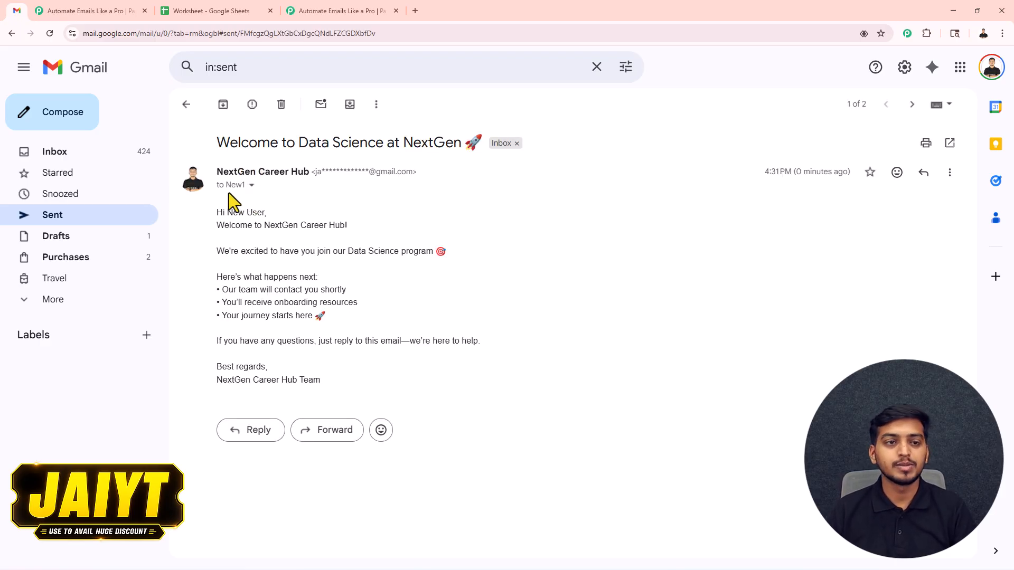
Close the Gmail action setup in Pabbly Connect and check the lead's status in the Email Automation Data sheet
{"action": "left_click", "coordinate": [365, 10]}
{"action": "left_click", "coordinate": [993, 72]}
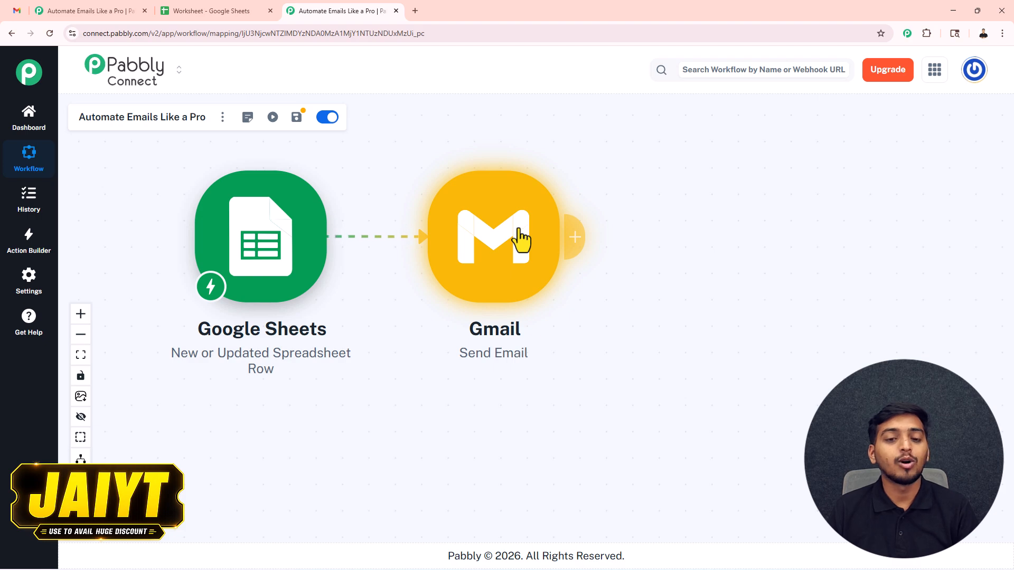
{"action": "left_click_drag", "start_coordinate": [444, 138], "coordinate": [468, 139]}
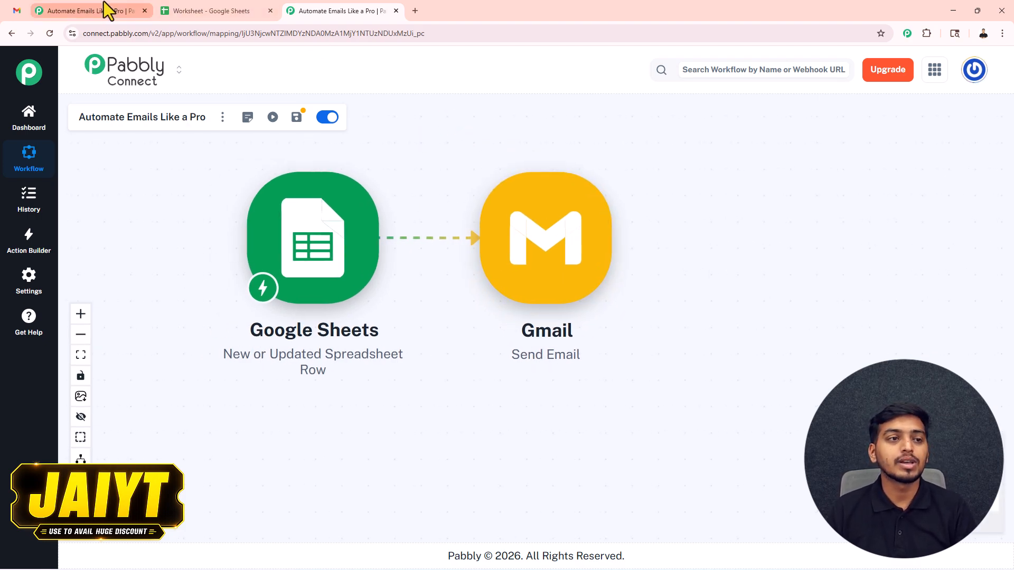
{"action": "left_click", "coordinate": [191, 16]}
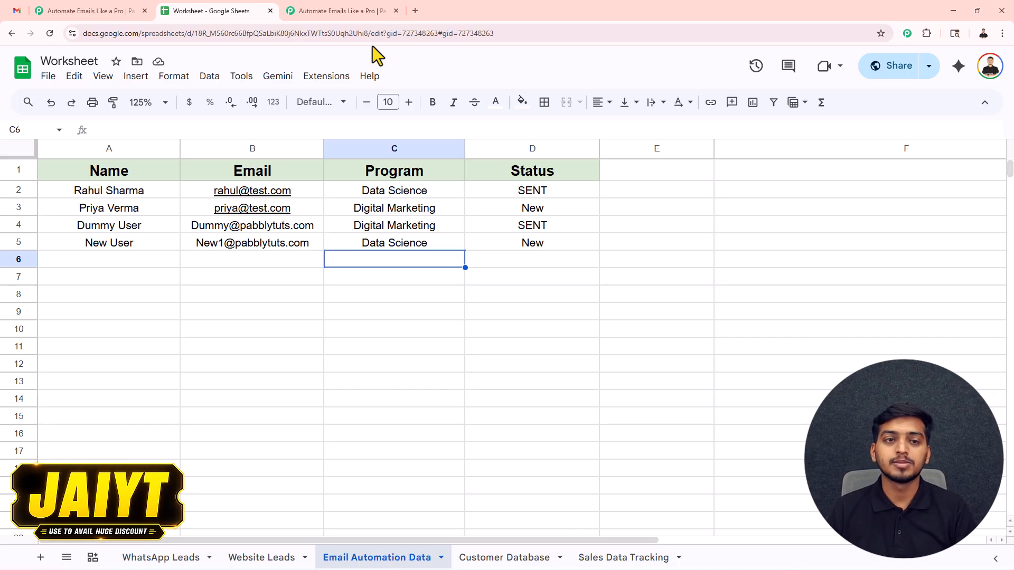
{"action": "left_click", "coordinate": [355, 13]}
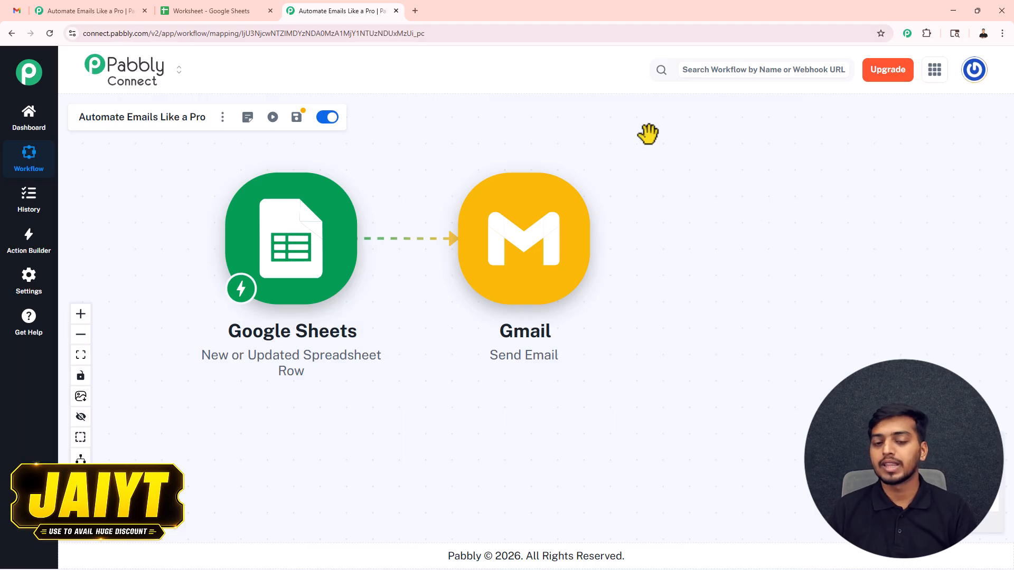
Add a Google Sheets action after the Gmail step with Update Row as its app event
{"action": "left_click", "coordinate": [606, 249]}
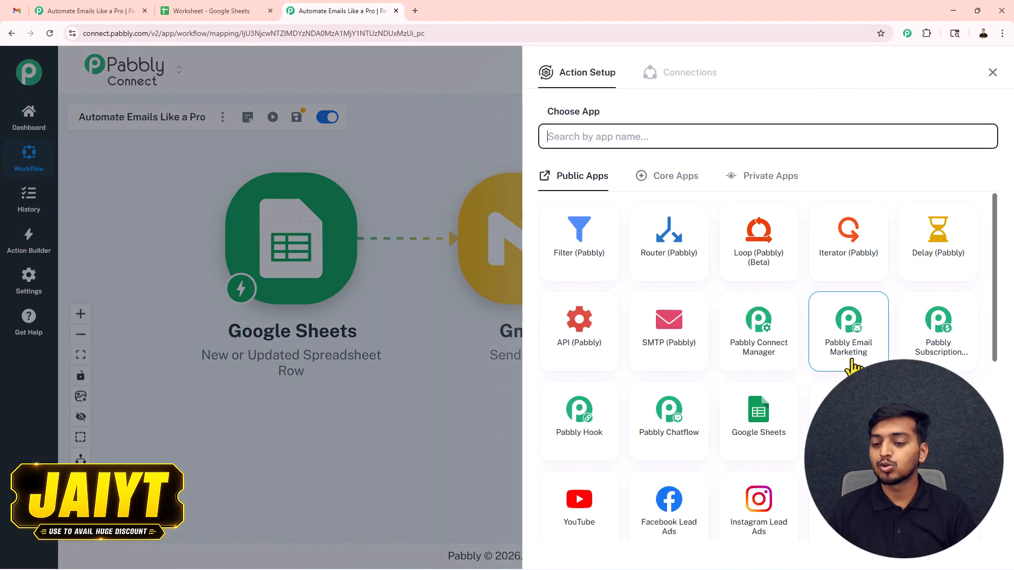
{"action": "left_click", "coordinate": [769, 421]}
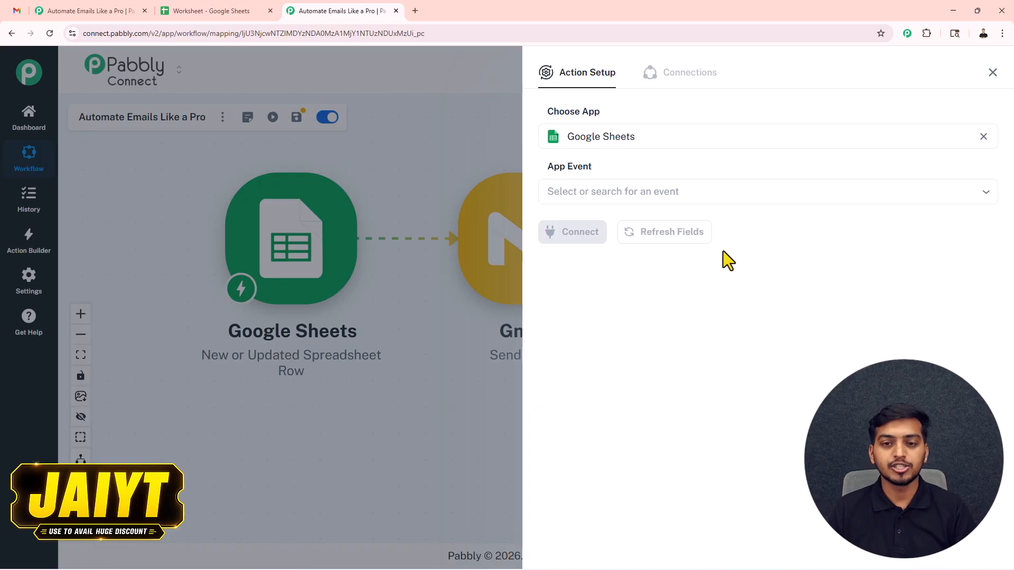
{"action": "left_click", "coordinate": [627, 198]}
{"action": "type", "text": "update"}
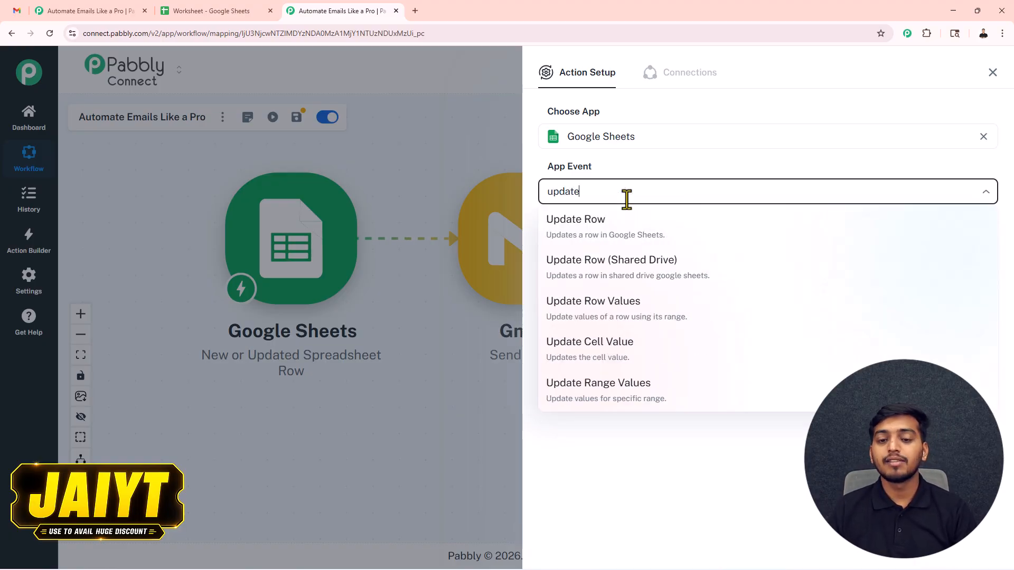
{"action": "left_click", "coordinate": [595, 230]}
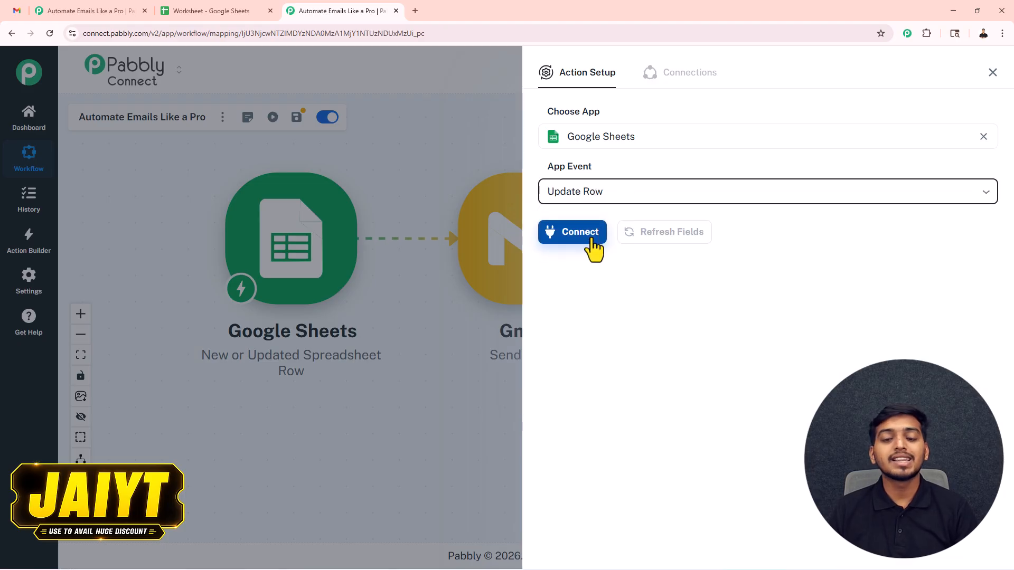
Create a new Google Sheets connection named Google Sheets #66 by signing in with the Google account and granting access
{"action": "left_click", "coordinate": [594, 241]}
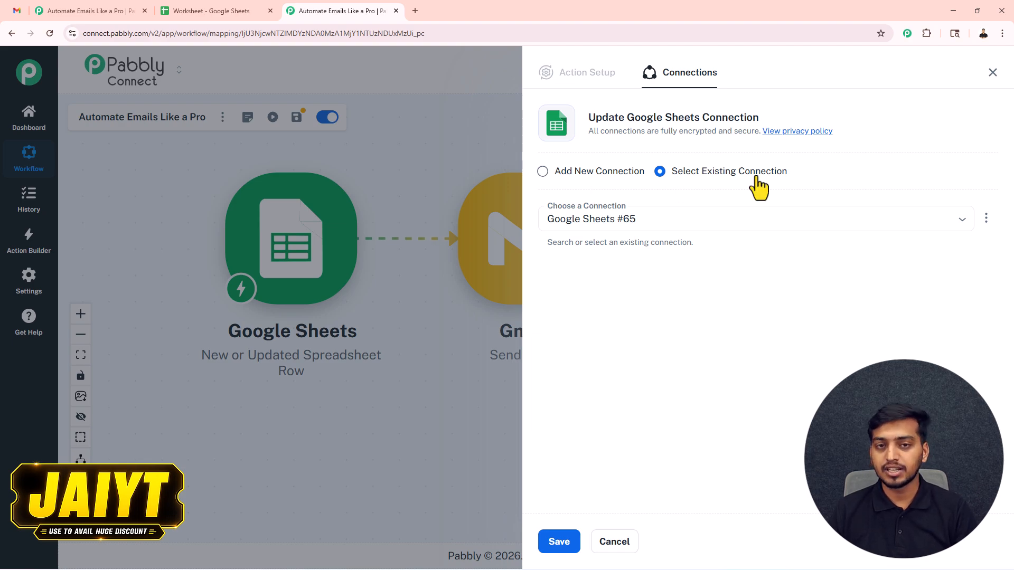
{"action": "left_click", "coordinate": [577, 178]}
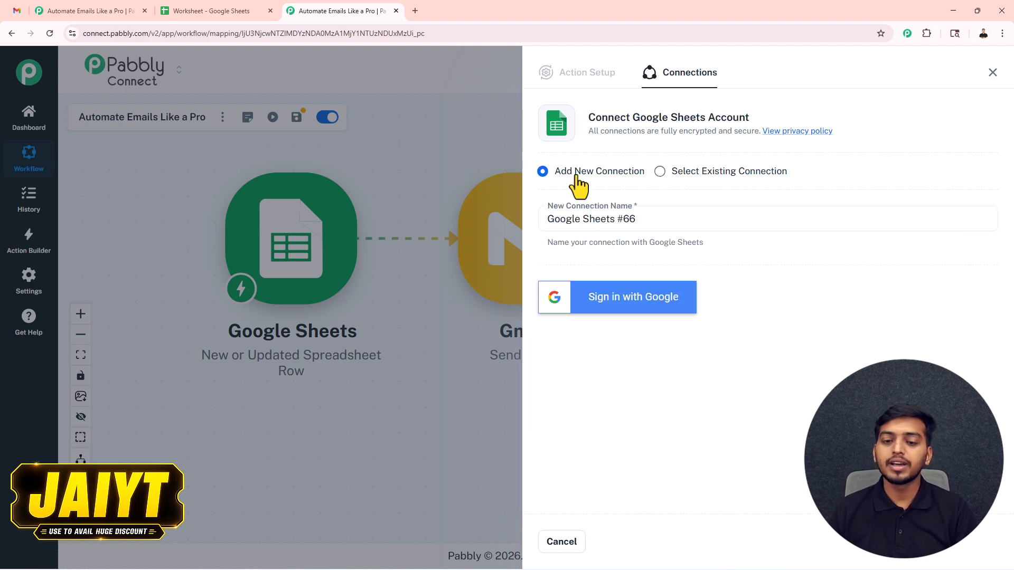
{"action": "left_click", "coordinate": [613, 303]}
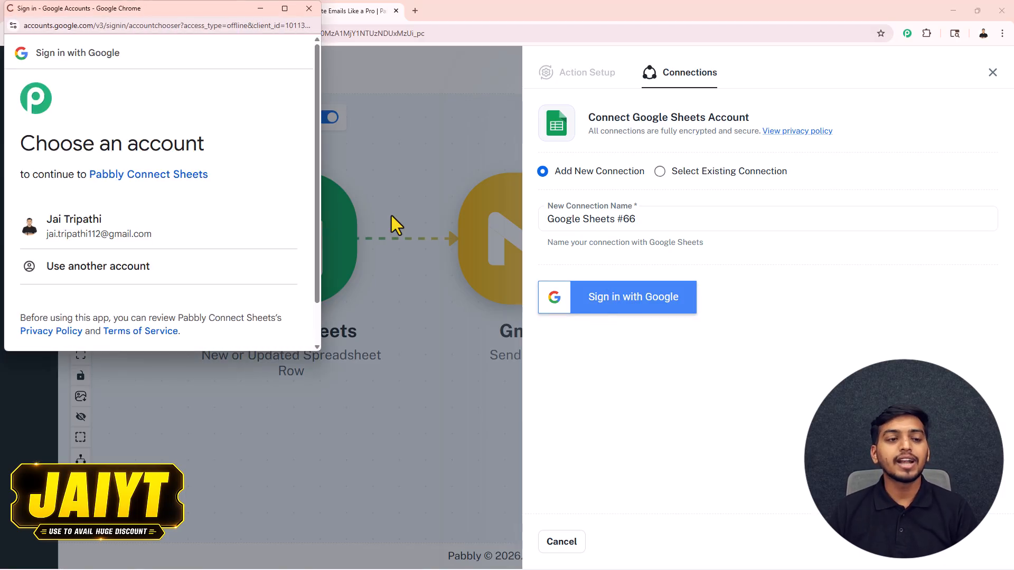
{"action": "left_click", "coordinate": [106, 233]}
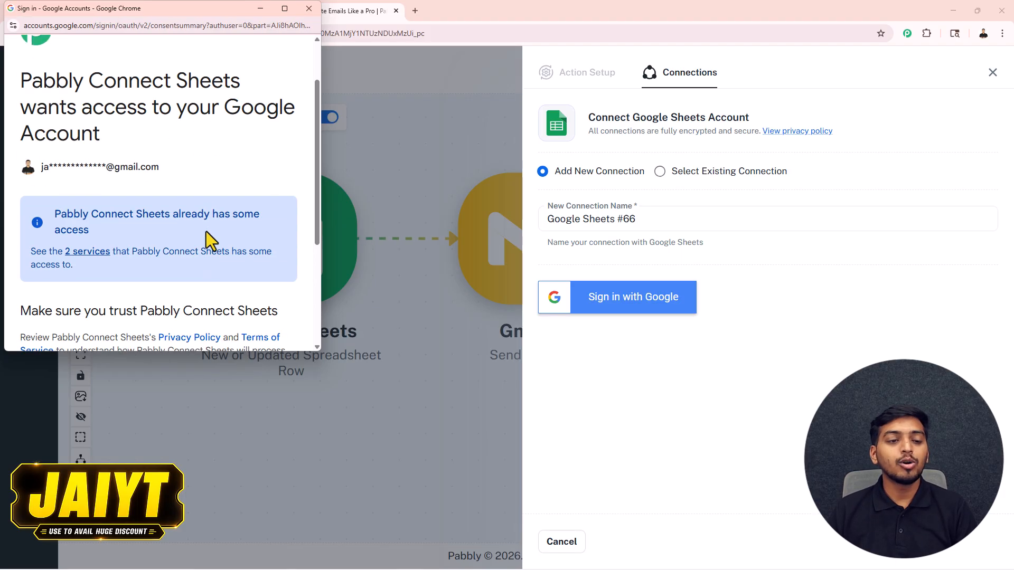
{"action": "scroll", "coordinate": [218, 296], "scroll_direction": "down", "scroll_amount": 4}
{"action": "left_click", "coordinate": [219, 281]}
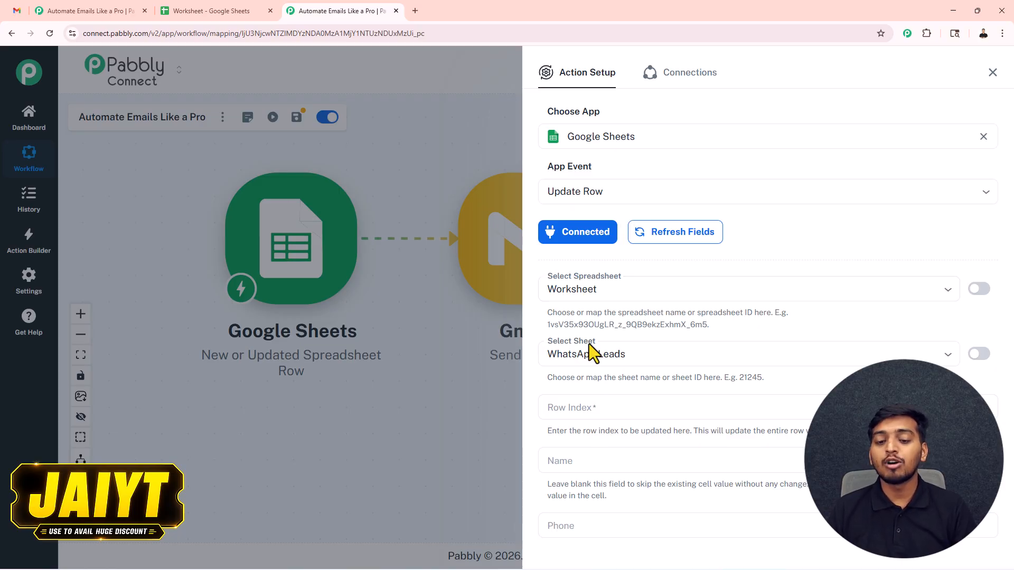
Check the lead sheet's name in Google Sheets and set the action's spreadsheet to Worksheet and its sheet to Email Automation Data
{"action": "left_click", "coordinate": [192, 9]}
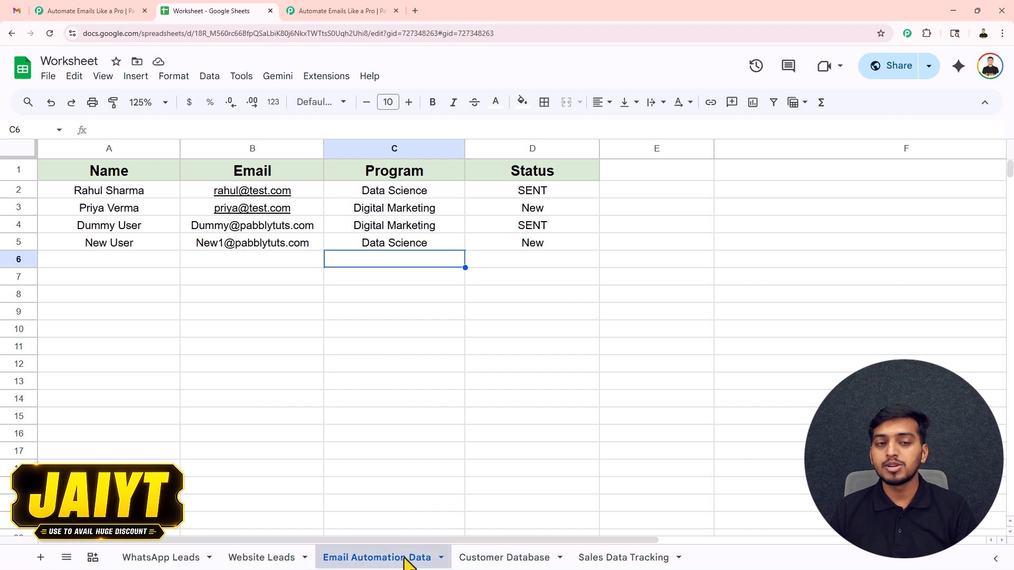
{"action": "left_click", "coordinate": [369, 11]}
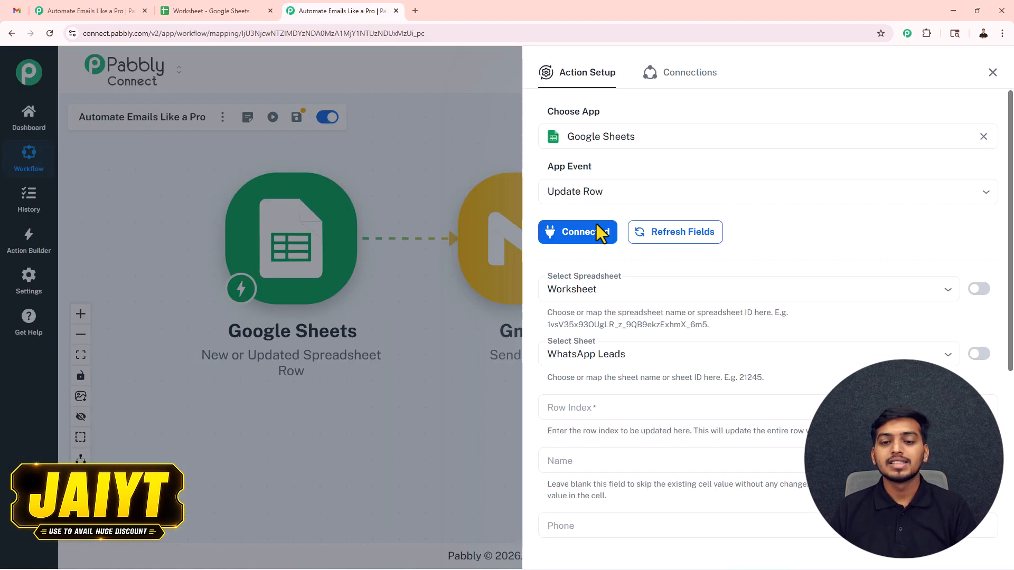
{"action": "left_click", "coordinate": [582, 290]}
{"action": "left_click", "coordinate": [573, 318]}
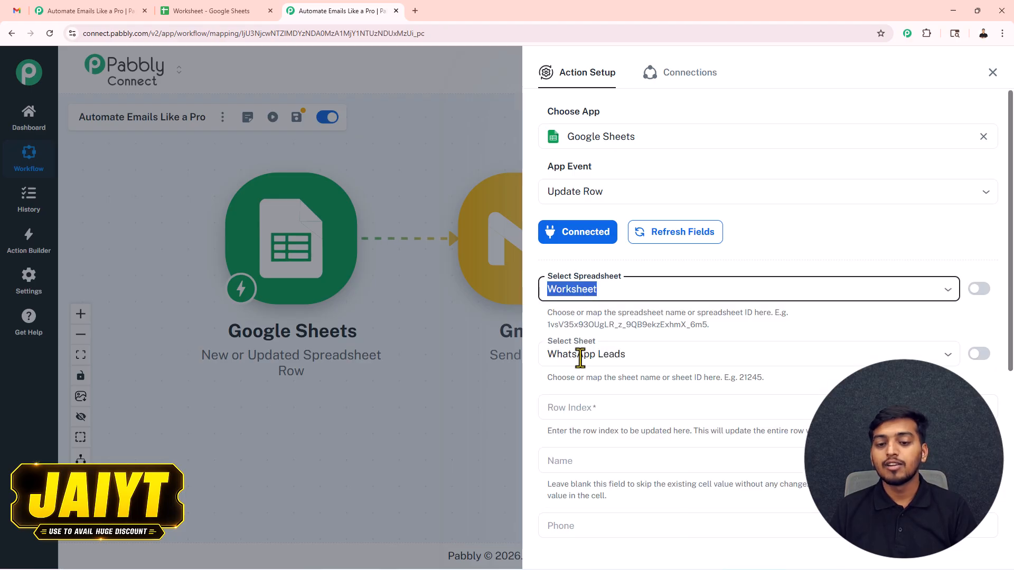
{"action": "left_click", "coordinate": [580, 354]}
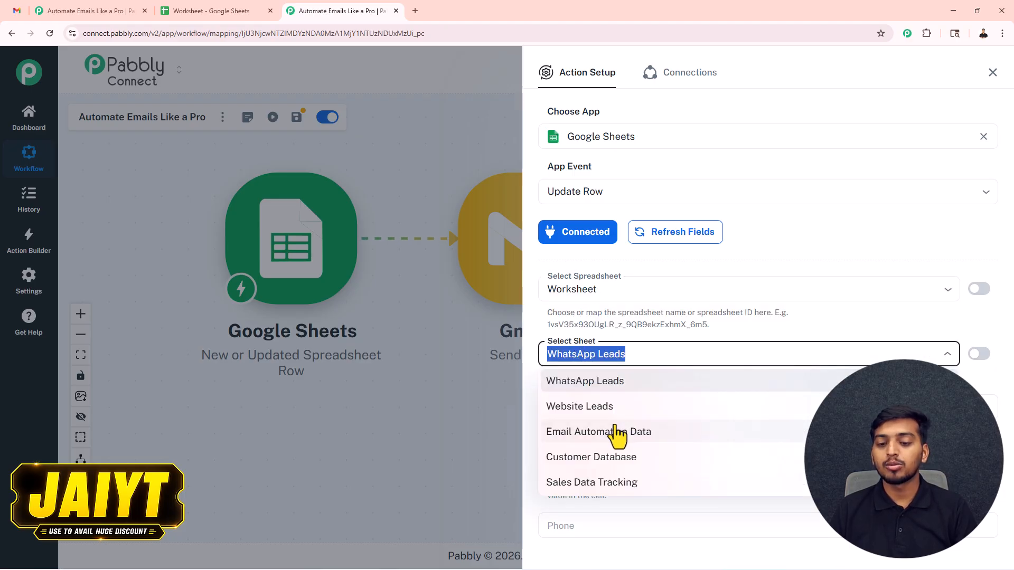
{"action": "left_click", "coordinate": [616, 432]}
Map the Row Index of the Update Row action to the RowIndex field of the Google Sheets trigger
{"action": "scroll", "coordinate": [647, 335], "scroll_direction": "down", "scroll_amount": 1}
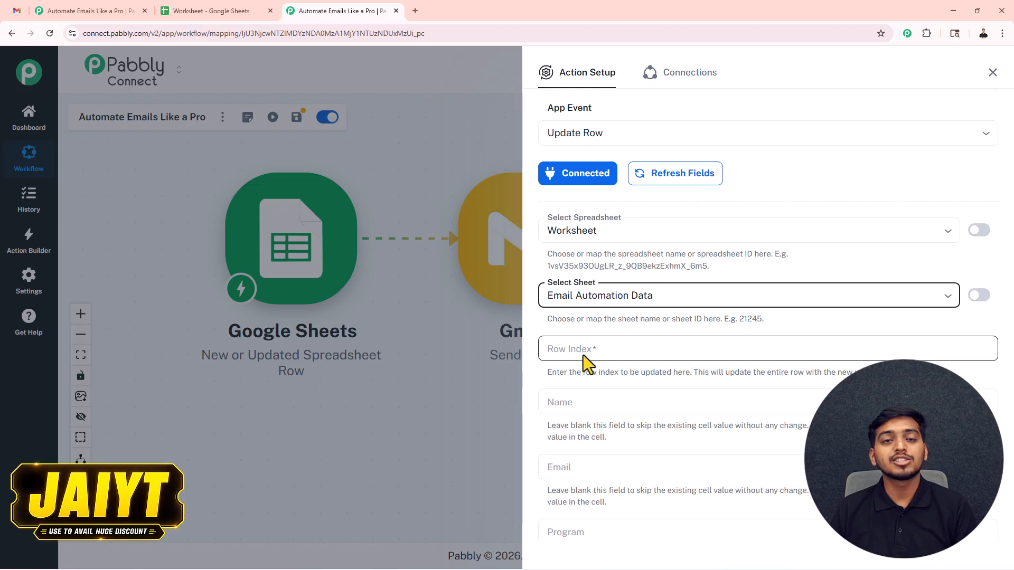
{"action": "scroll", "coordinate": [591, 340], "scroll_direction": "down", "scroll_amount": 4}
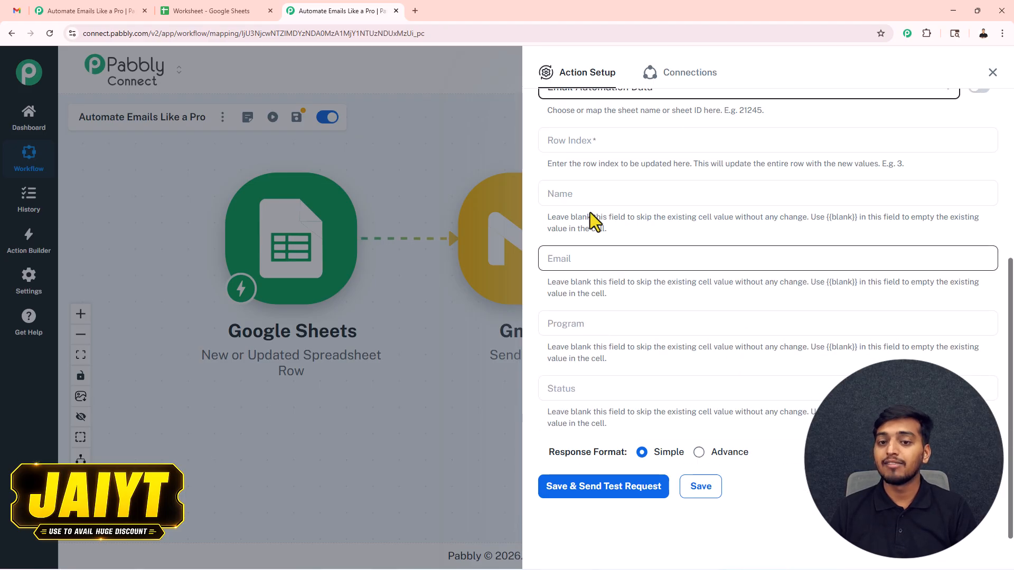
{"action": "left_click", "coordinate": [577, 142]}
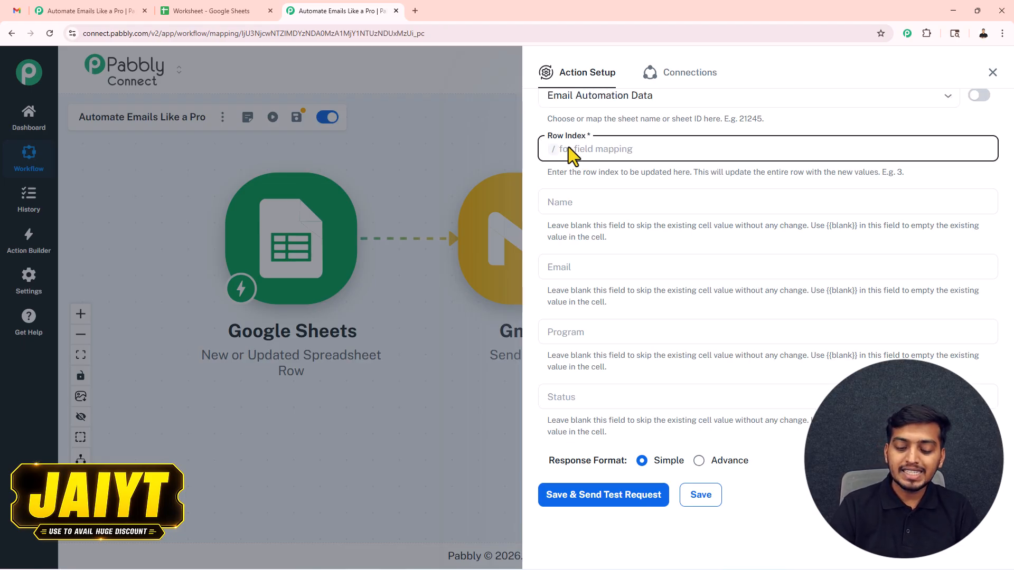
{"action": "type", "text": "/"}
{"action": "left_click", "coordinate": [629, 225]}
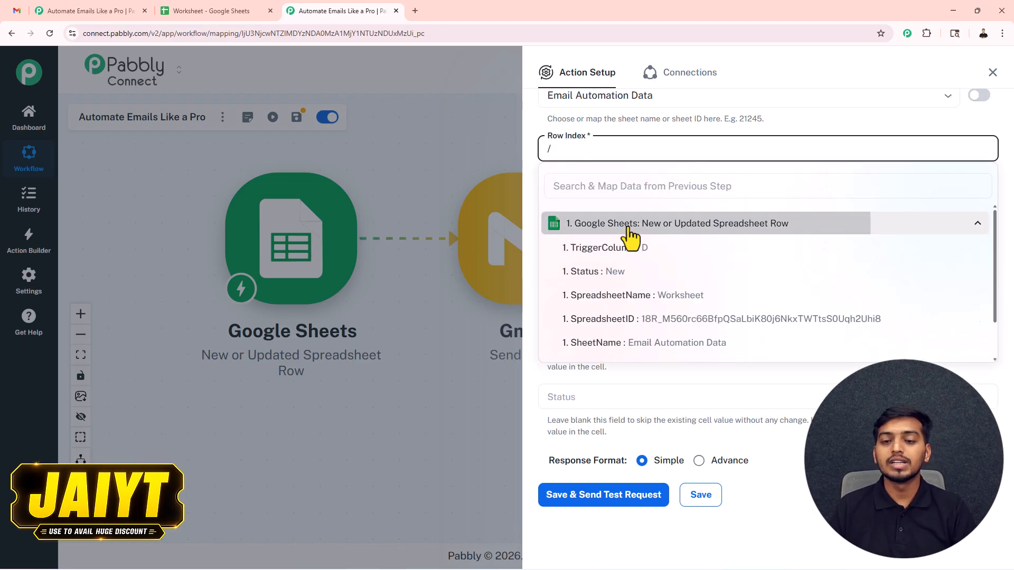
{"action": "scroll", "coordinate": [620, 264], "scroll_direction": "down", "scroll_amount": 3}
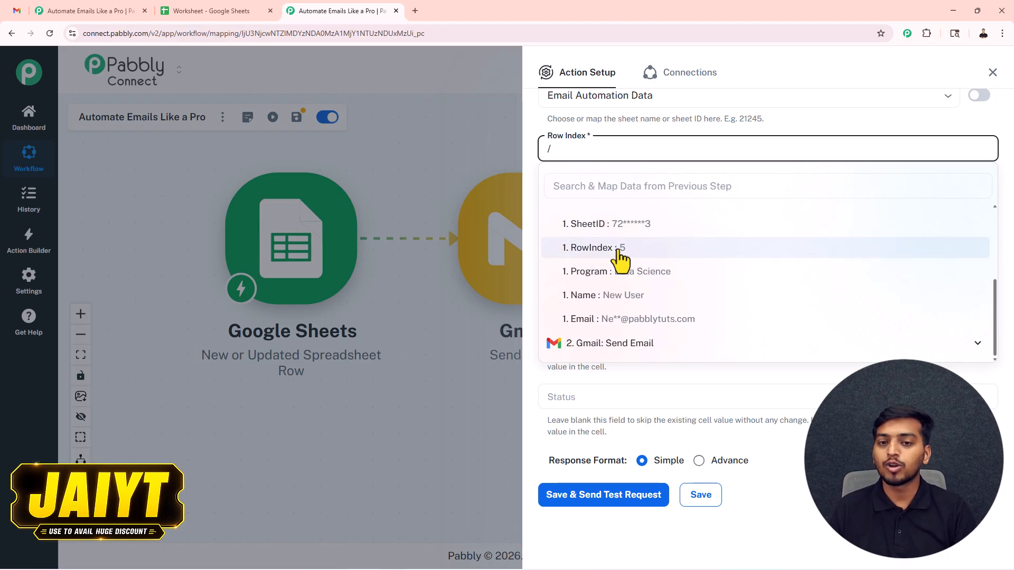
{"action": "left_click", "coordinate": [620, 248]}
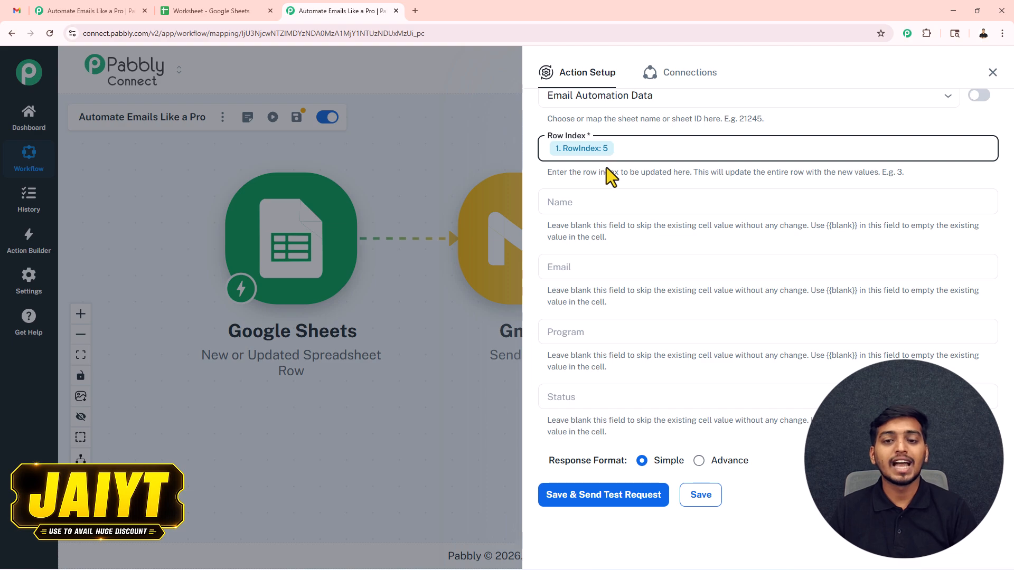
Map the Status field of the Update Row action to the labelIds 0 value of the Gmail Send Email response
{"action": "scroll", "coordinate": [607, 174], "scroll_direction": "down", "scroll_amount": 1}
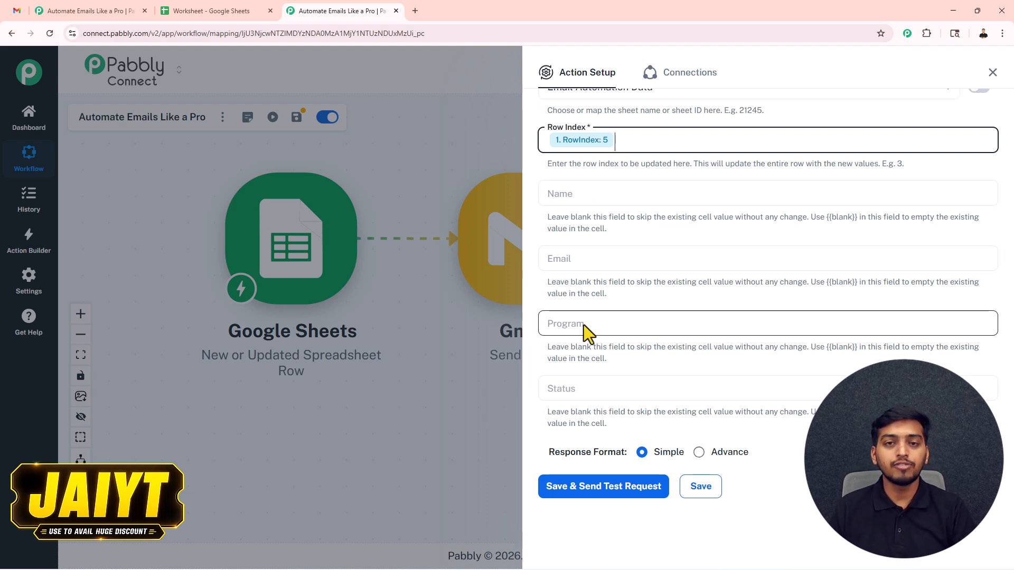
{"action": "left_click", "coordinate": [567, 387]}
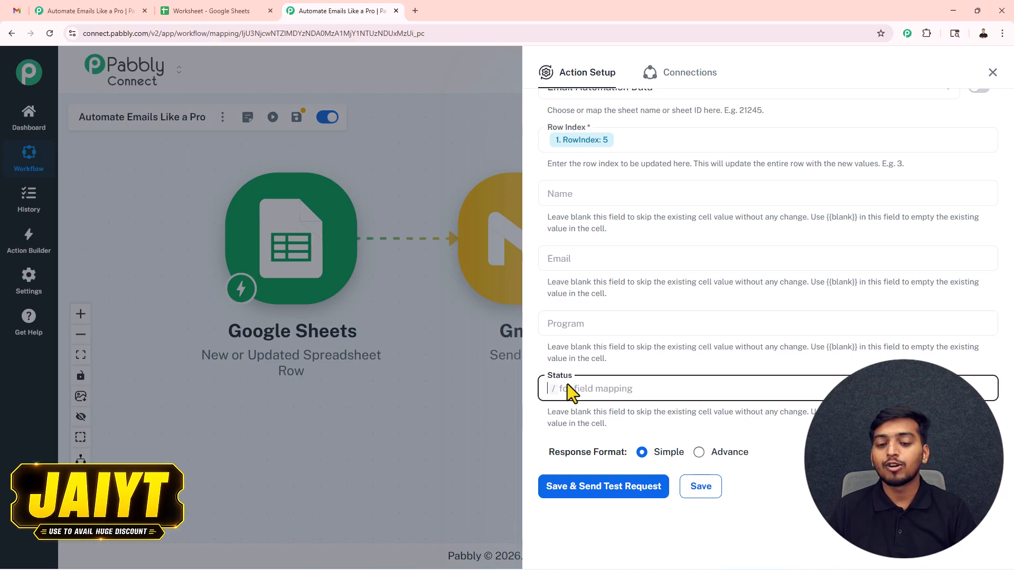
{"action": "type", "text": "/"}
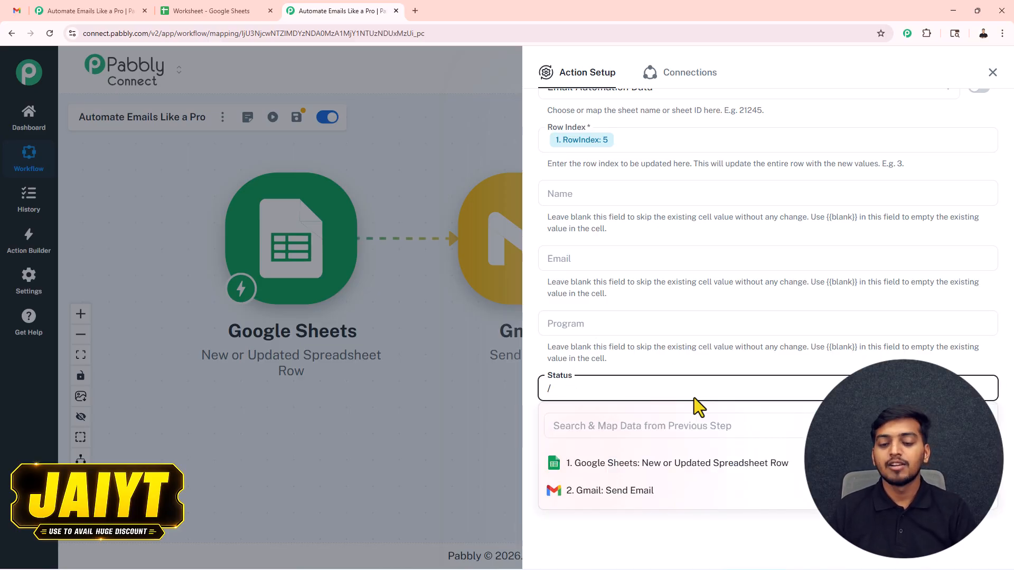
{"action": "left_click", "coordinate": [616, 493]}
{"action": "scroll", "coordinate": [657, 465], "scroll_direction": "down", "scroll_amount": 4}
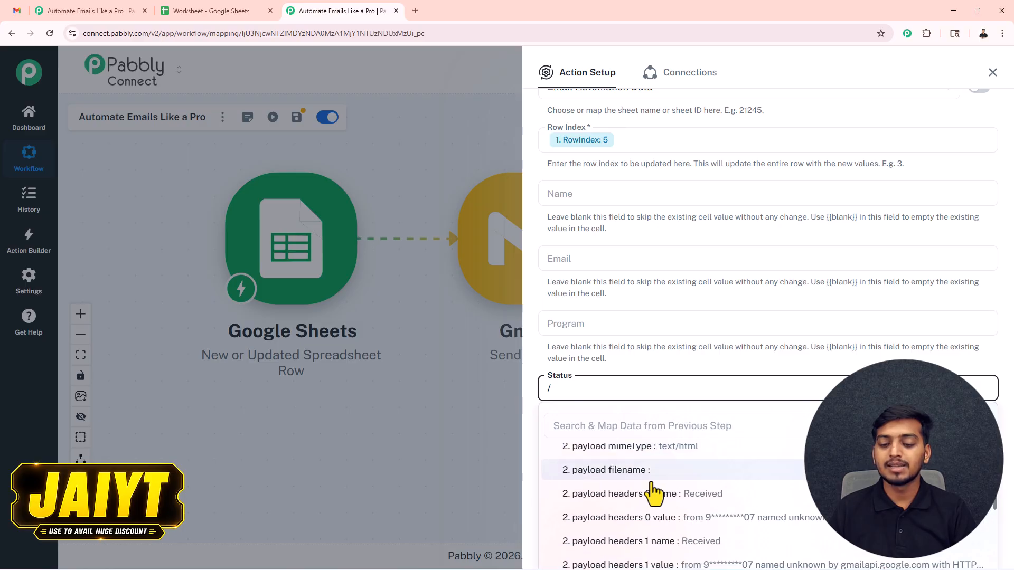
{"action": "scroll", "coordinate": [656, 486], "scroll_direction": "up", "scroll_amount": 2}
{"action": "left_click", "coordinate": [655, 461]}
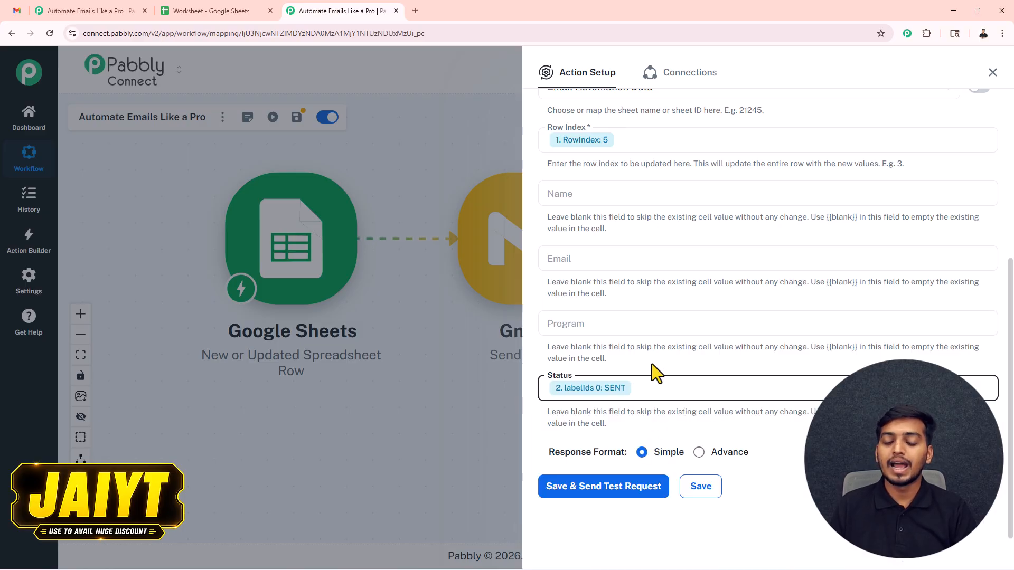
Save the Update Row action with a test request and check the lead's status in the worksheet
{"action": "left_click", "coordinate": [600, 487]}
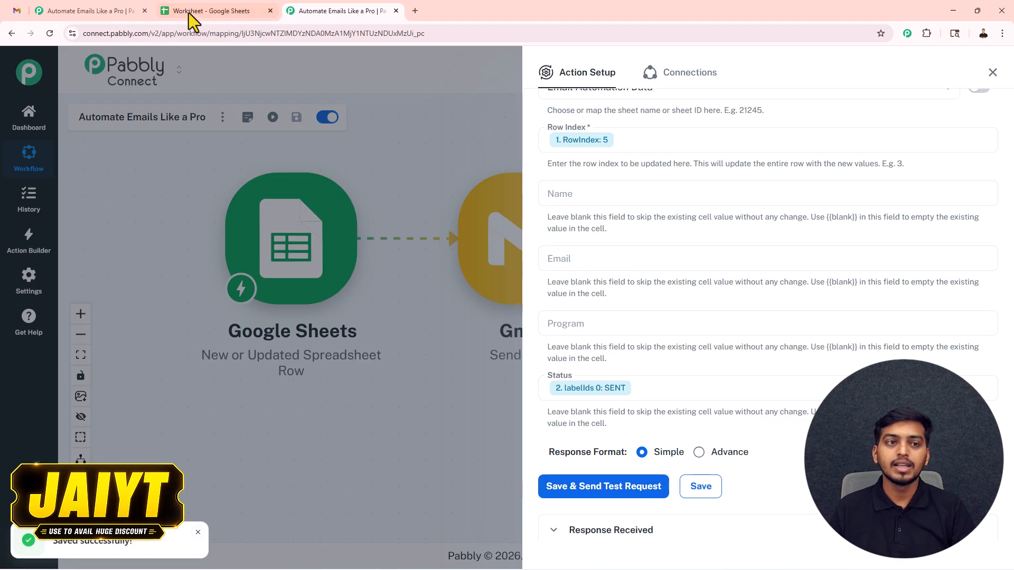
{"action": "left_click", "coordinate": [189, 10]}
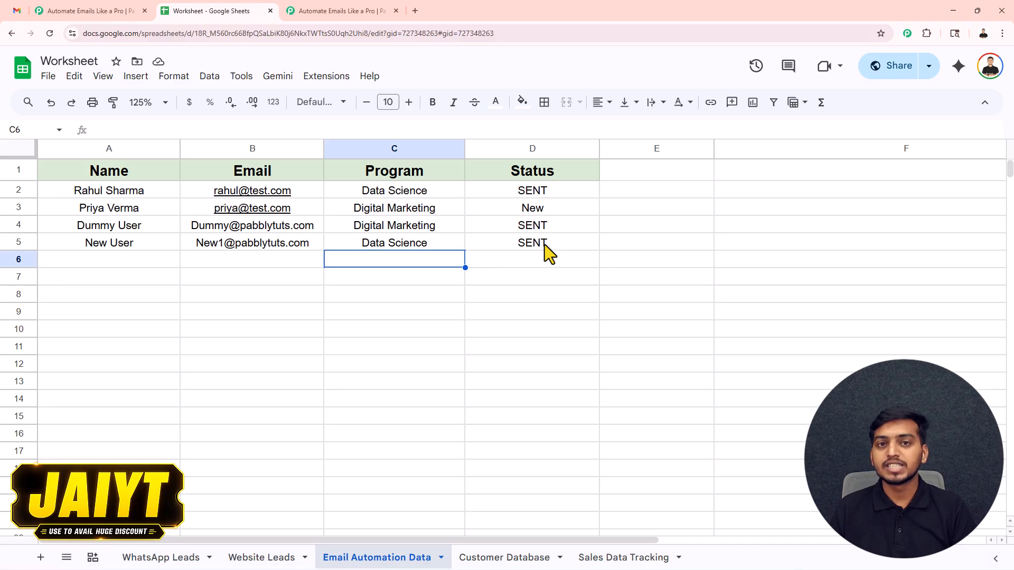
{"action": "left_click", "coordinate": [353, 11]}
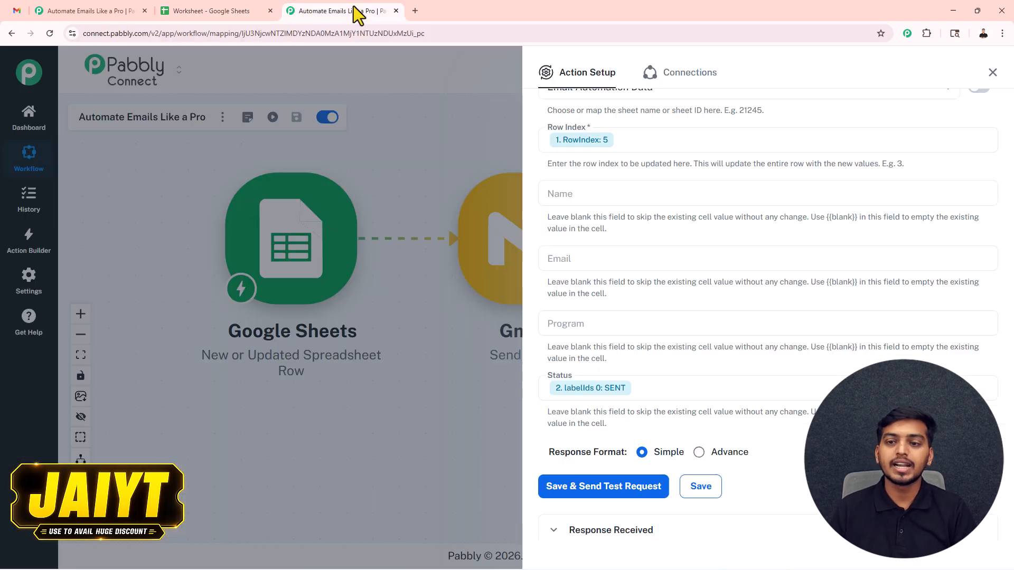
Close the Update Row setup and align its node in an evenly spaced row with the trigger and Gmail nodes
{"action": "left_click", "coordinate": [991, 74]}
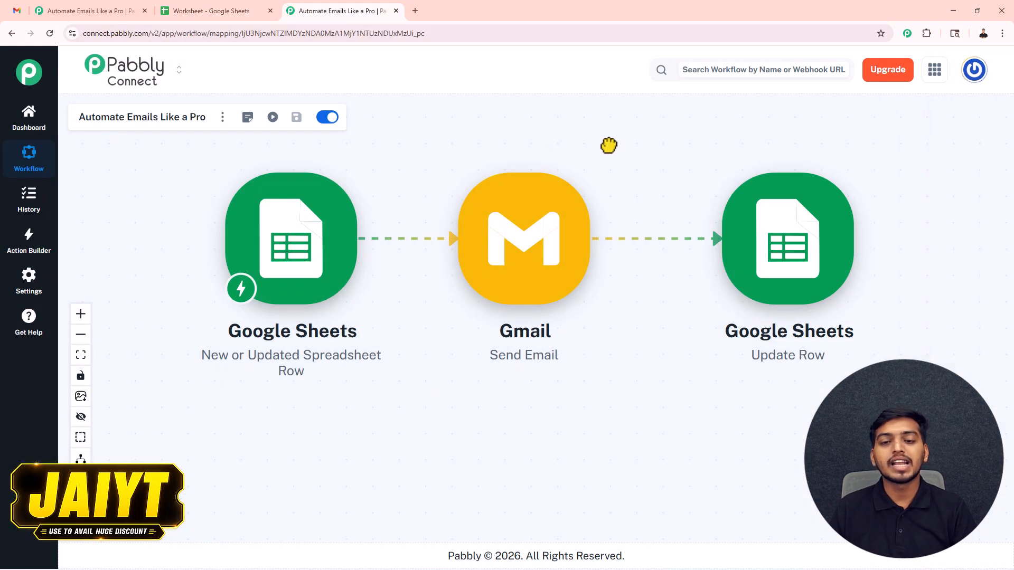
{"action": "left_click_drag", "start_coordinate": [815, 219], "coordinate": [799, 219]}
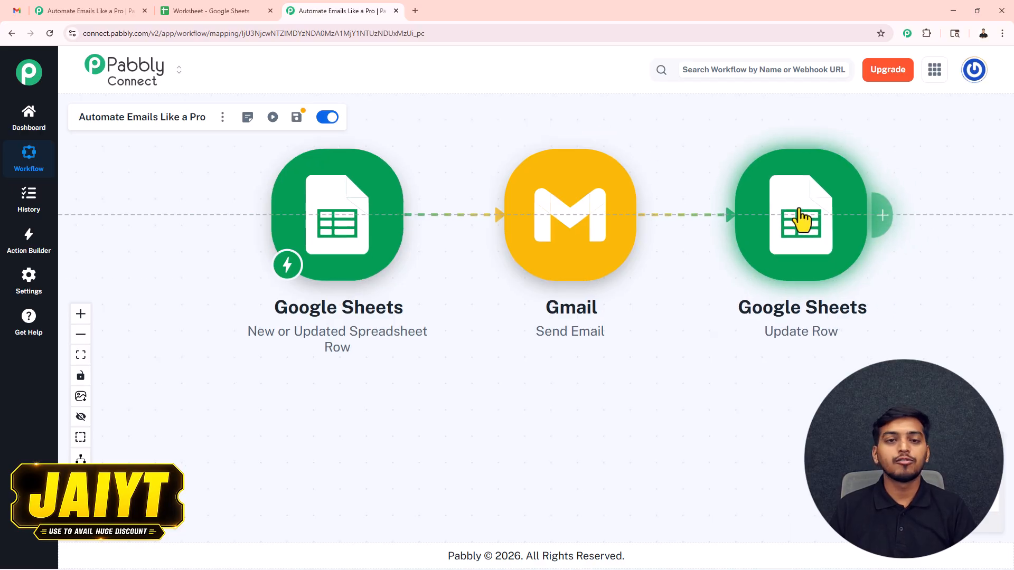
{"action": "left_click_drag", "start_coordinate": [595, 122], "coordinate": [577, 123]}
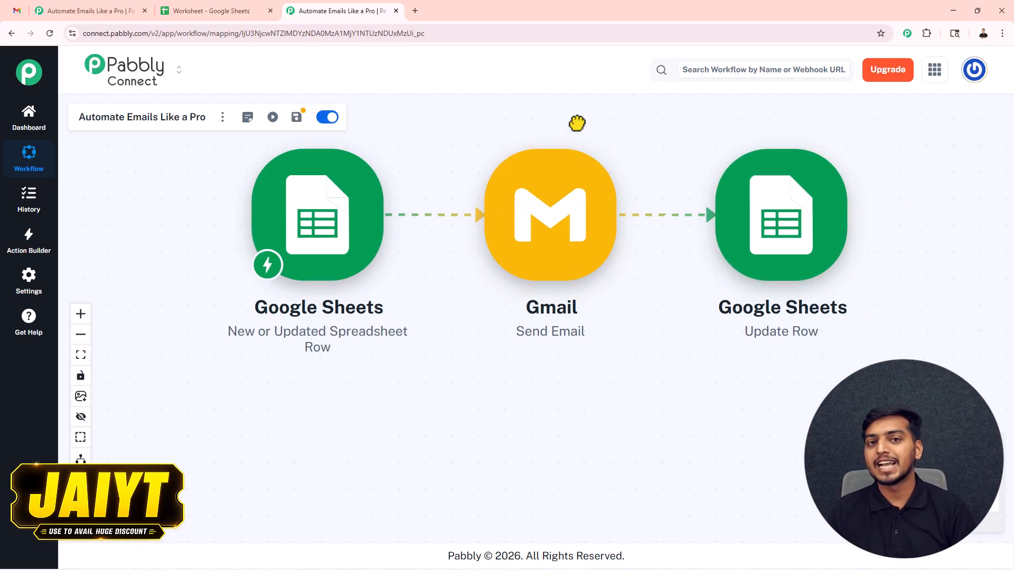